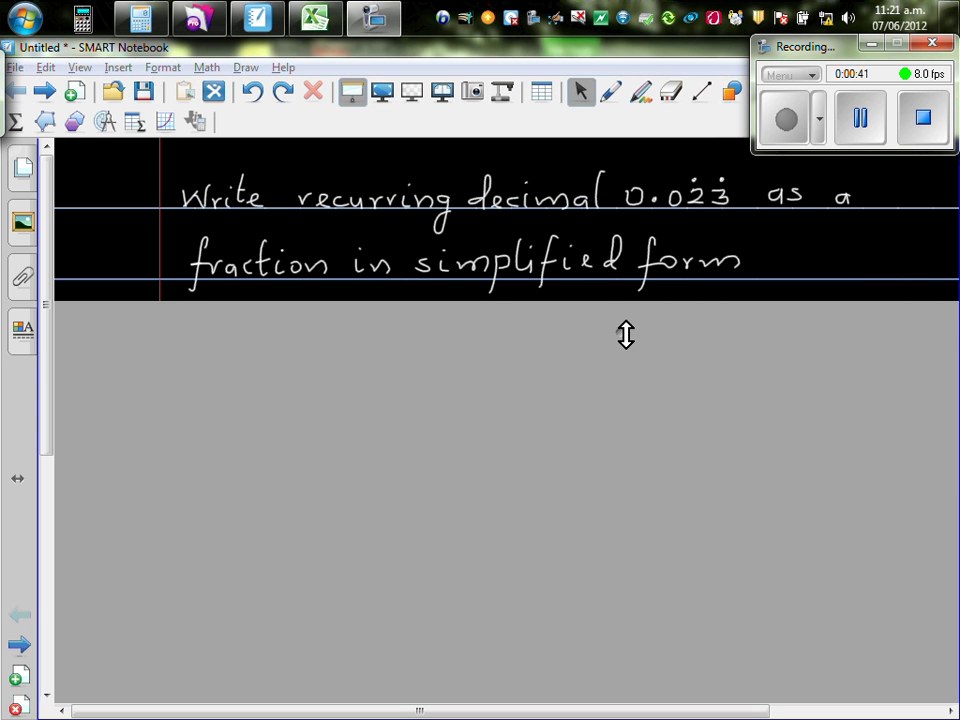
Uncover 0.023 = 0.023232323…, underline its repeating 23s in green, and reveal the series line
drag(624, 334, 604, 392)
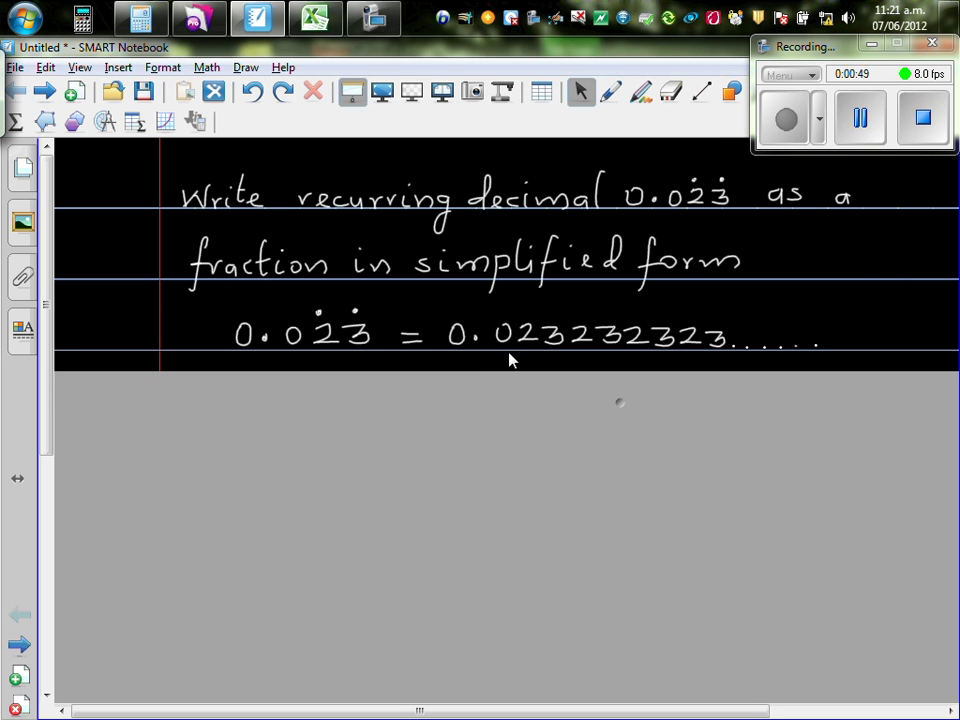
click(611, 91)
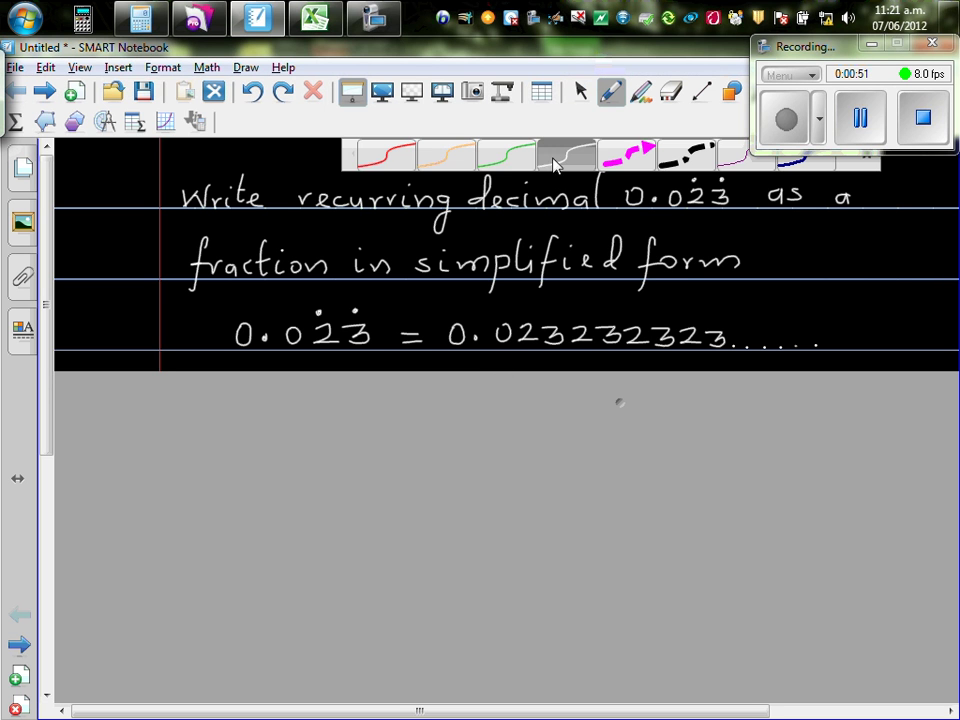
click(510, 160)
drag(520, 358, 726, 356)
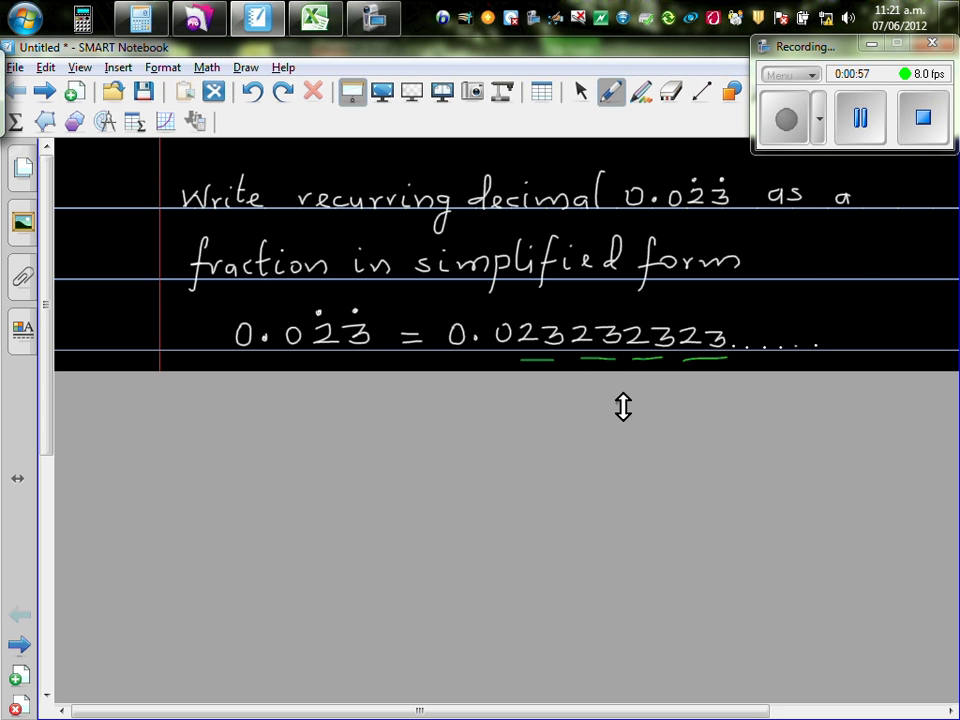
drag(619, 407, 619, 478)
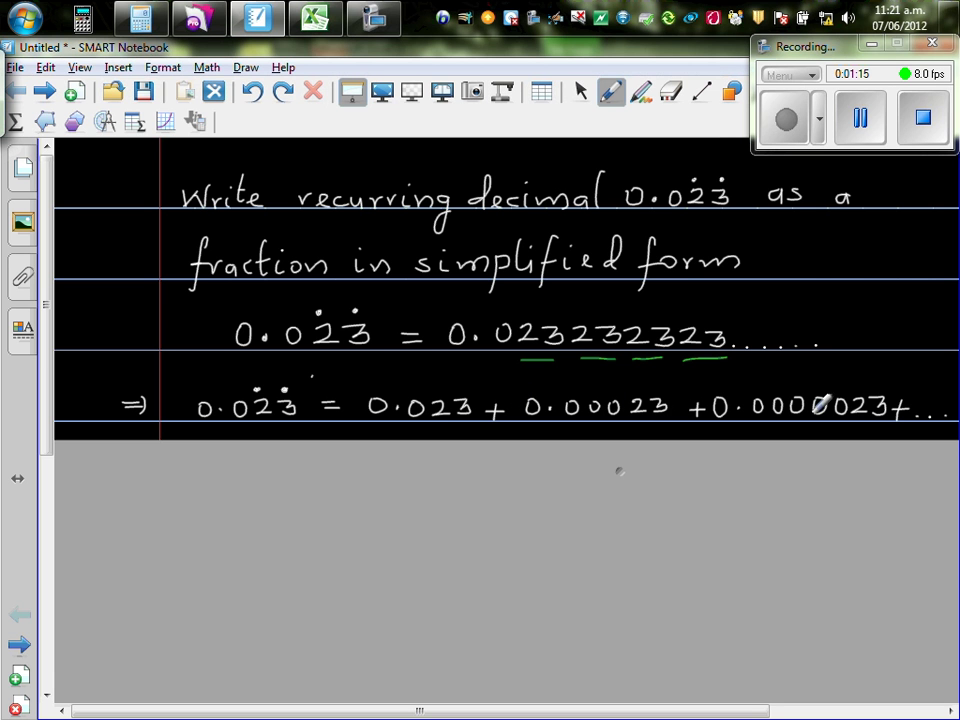
Bring up Calculator over the notebook page, clear its old result and position it
click(158, 28)
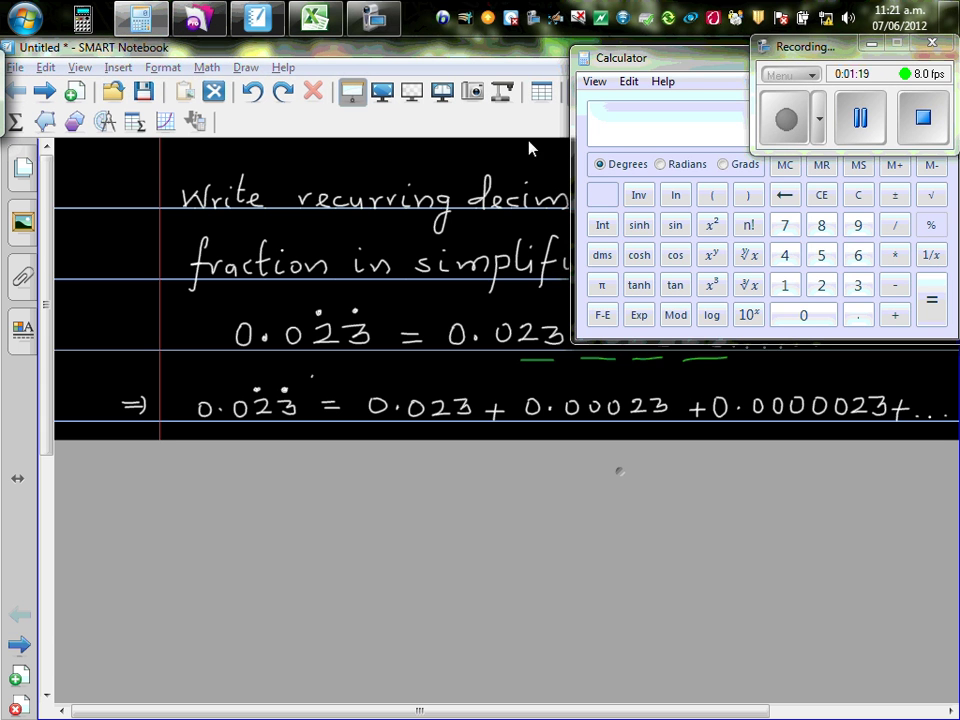
drag(679, 66, 447, 124)
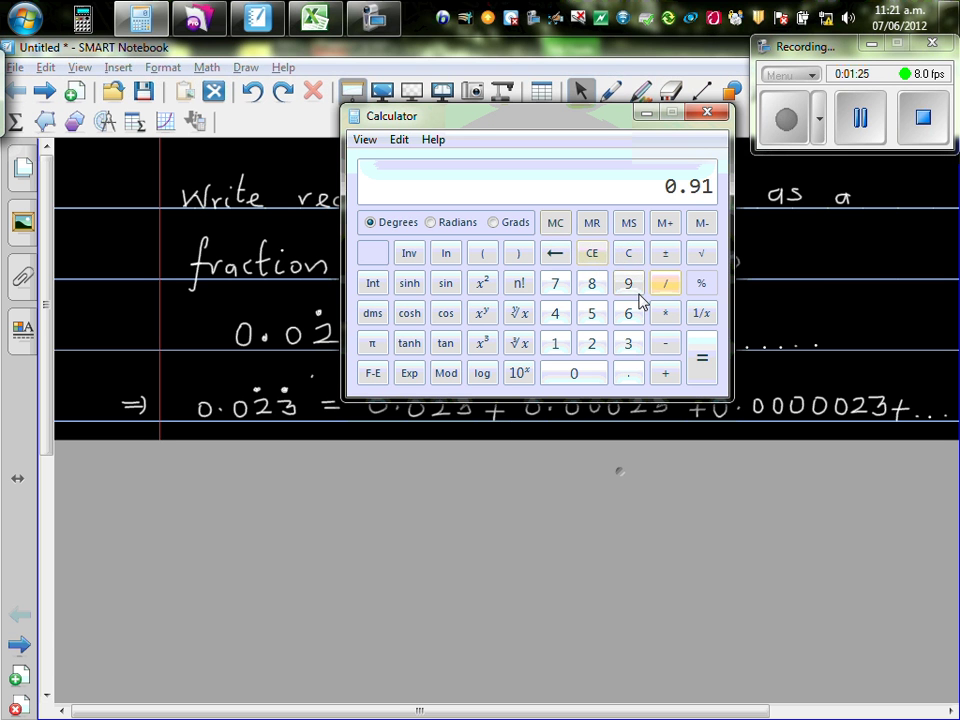
click(631, 256)
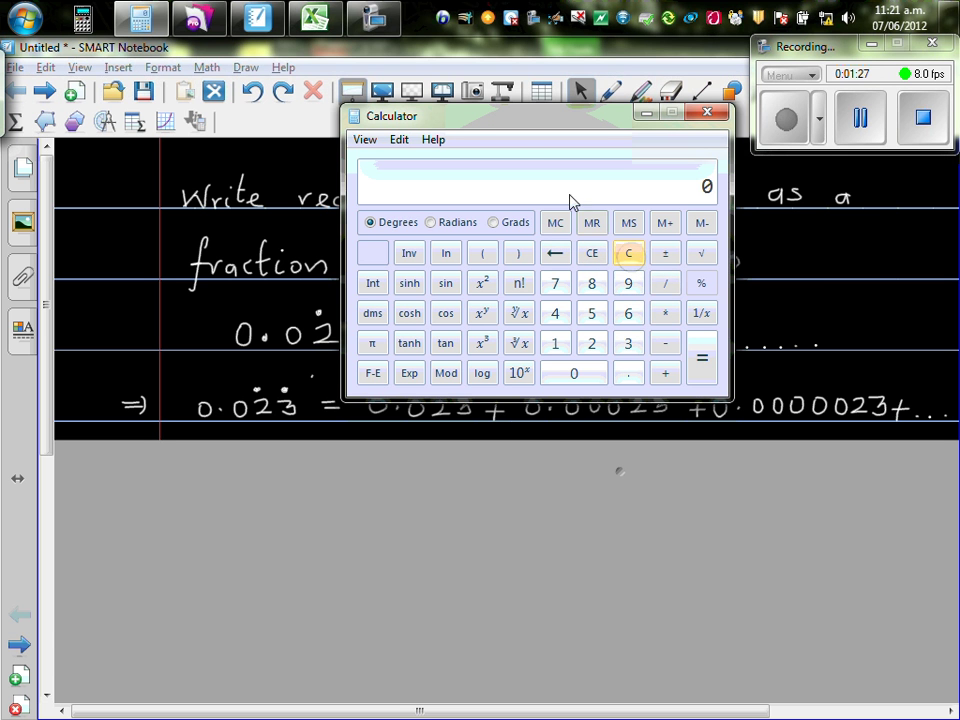
drag(531, 121, 501, 82)
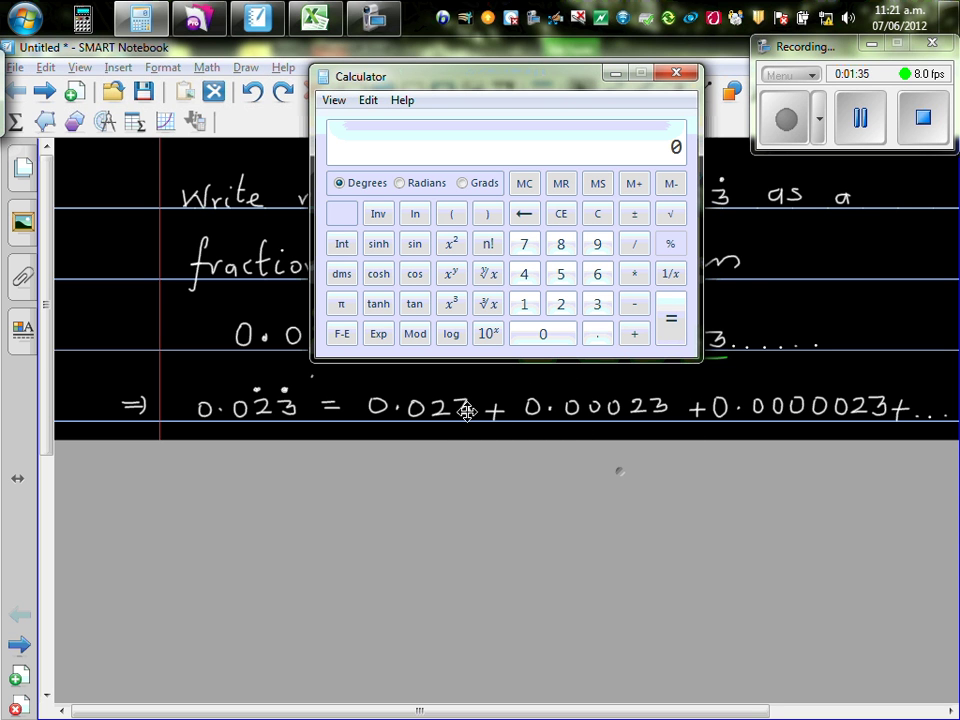
Enter 0.023, correcting a mistaken entry, and start adding the next term
click(545, 338)
click(598, 337)
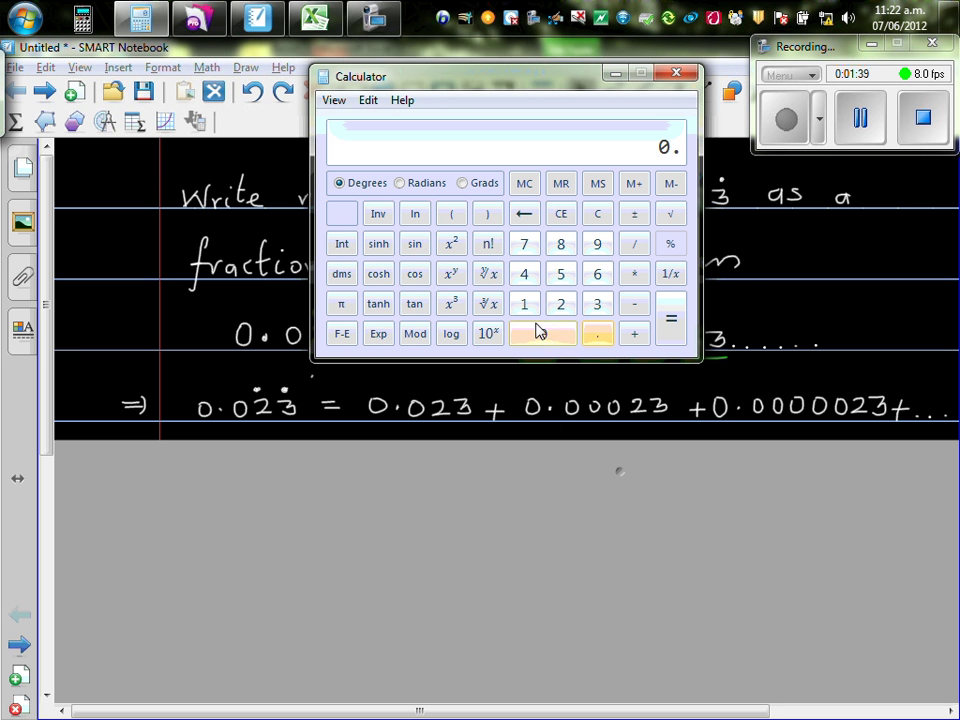
click(562, 308)
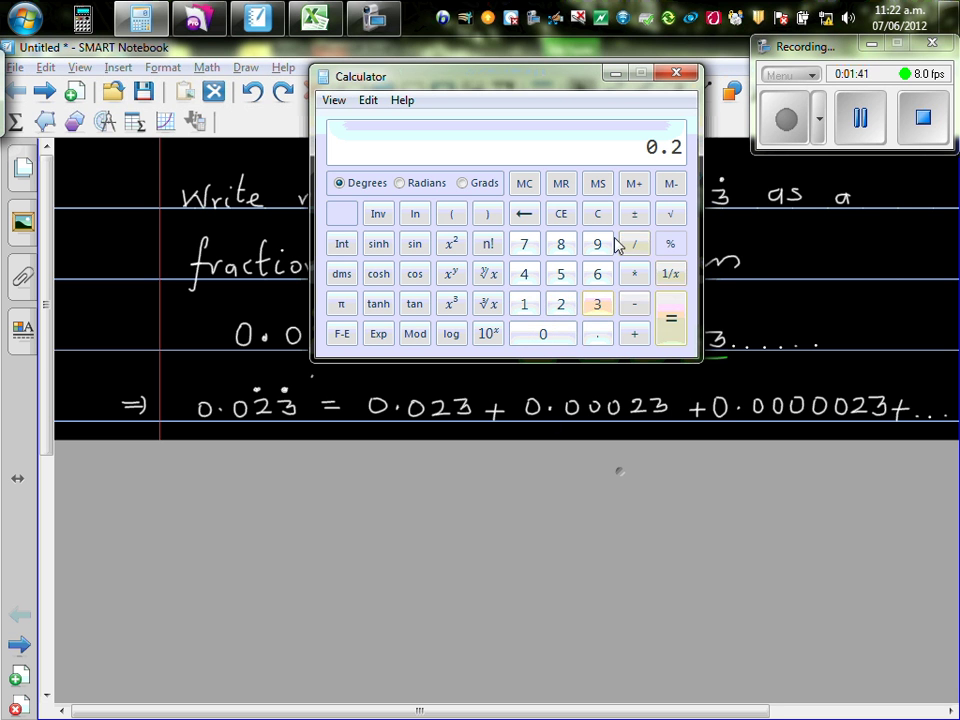
click(597, 213)
click(598, 336)
click(545, 336)
click(562, 304)
click(597, 304)
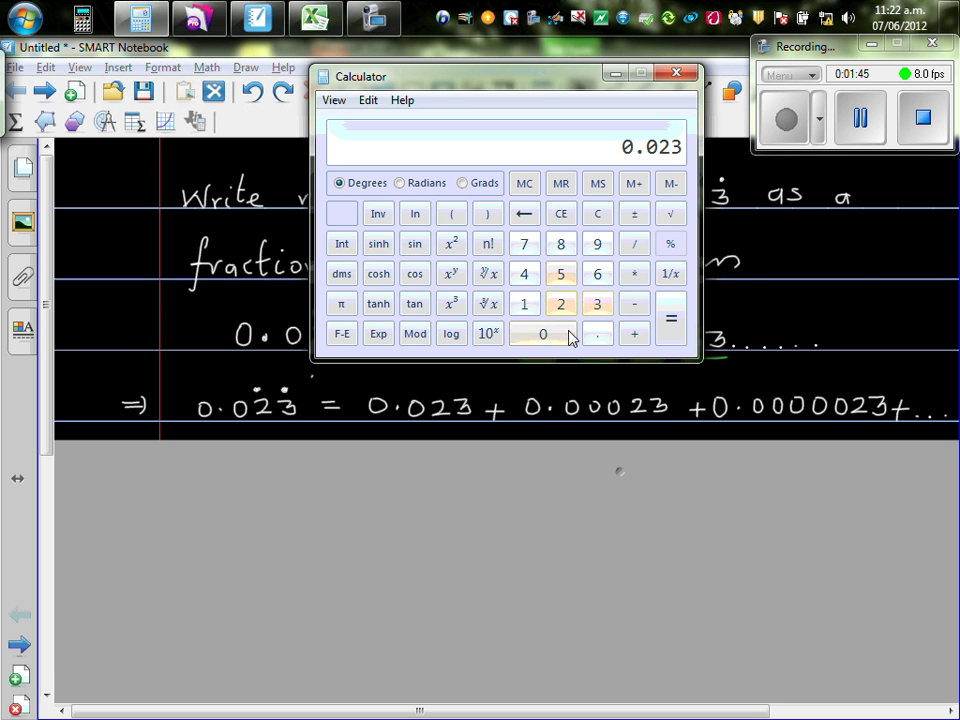
click(633, 335)
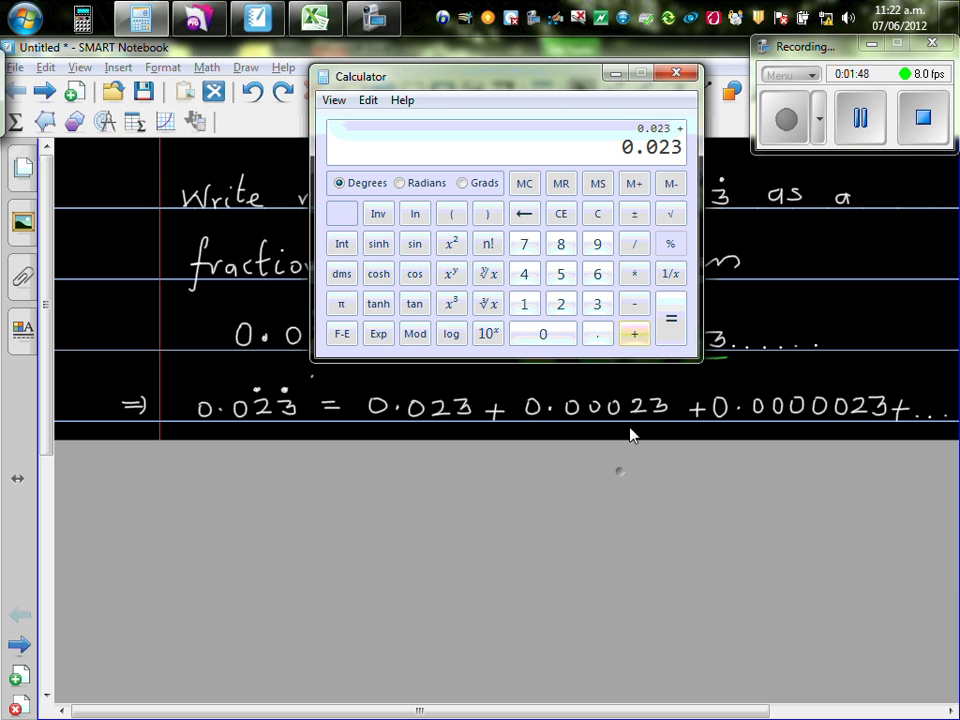
Add the second term 0.00023 to the running sum
click(600, 340)
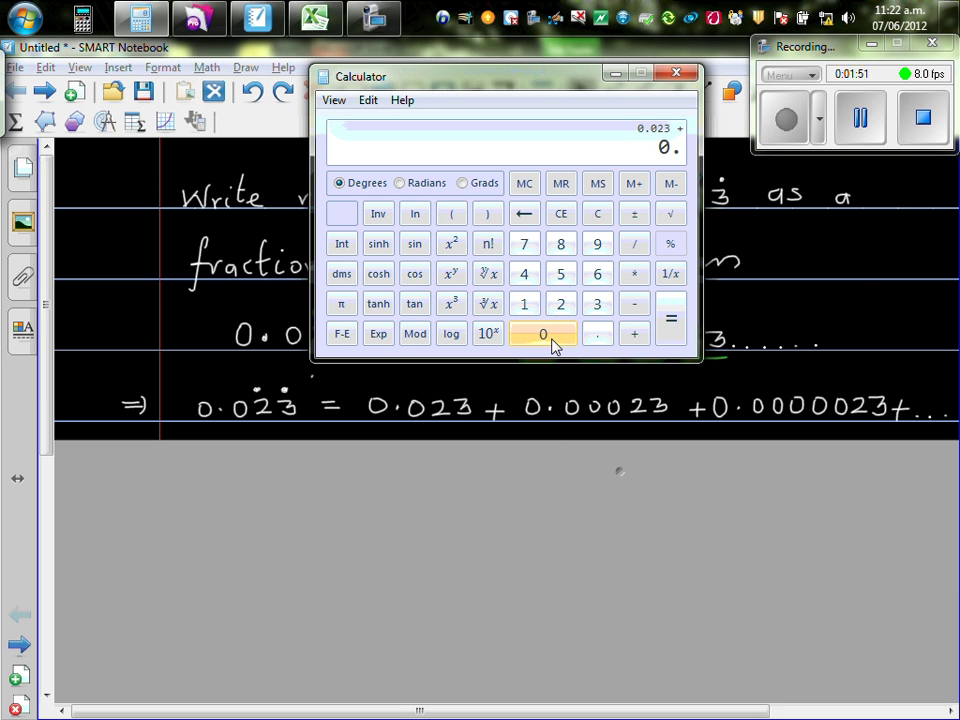
click(549, 340)
click(550, 340)
click(552, 340)
click(562, 310)
click(598, 308)
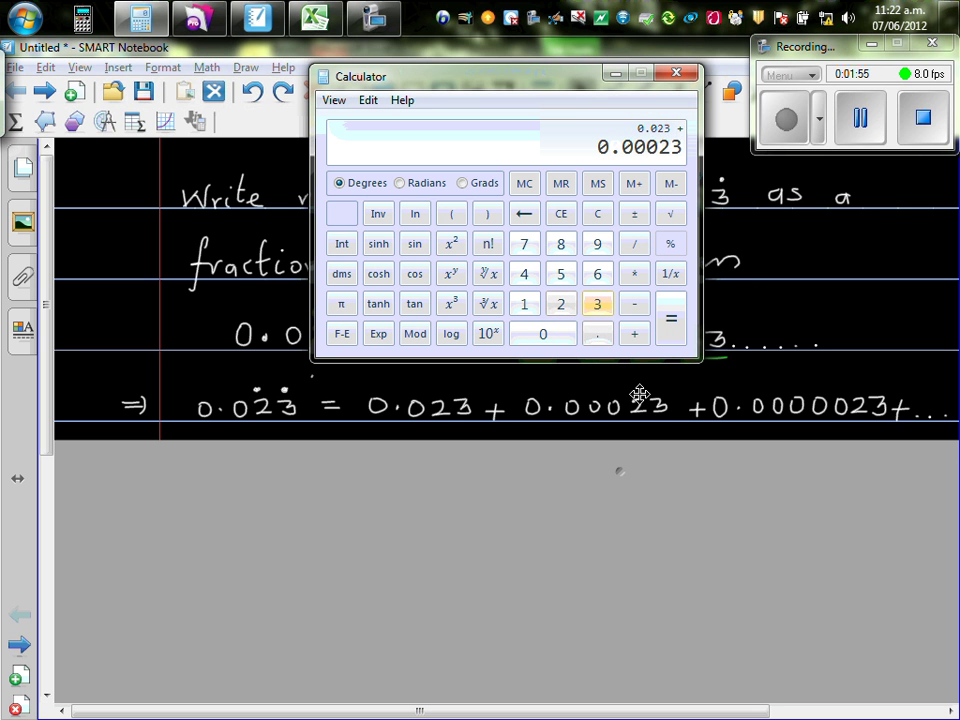
click(636, 336)
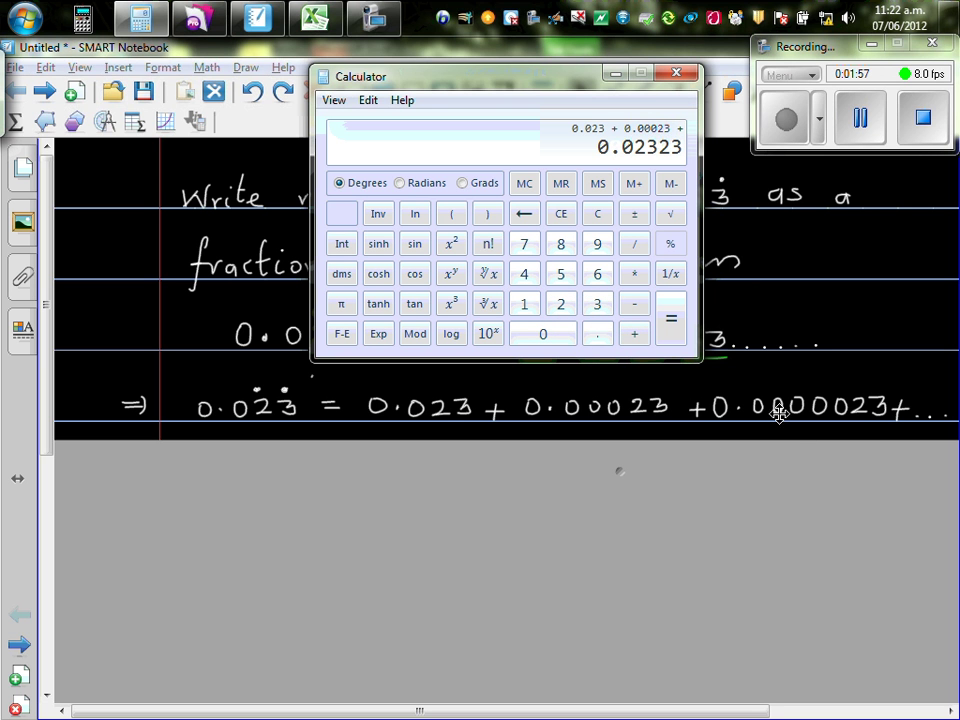
Add 0.0000023, total the sum to 0.0232323, and minimize Calculator
click(600, 343)
click(549, 336)
click(549, 337)
click(548, 338)
click(548, 337)
click(552, 338)
click(563, 307)
click(595, 310)
click(673, 322)
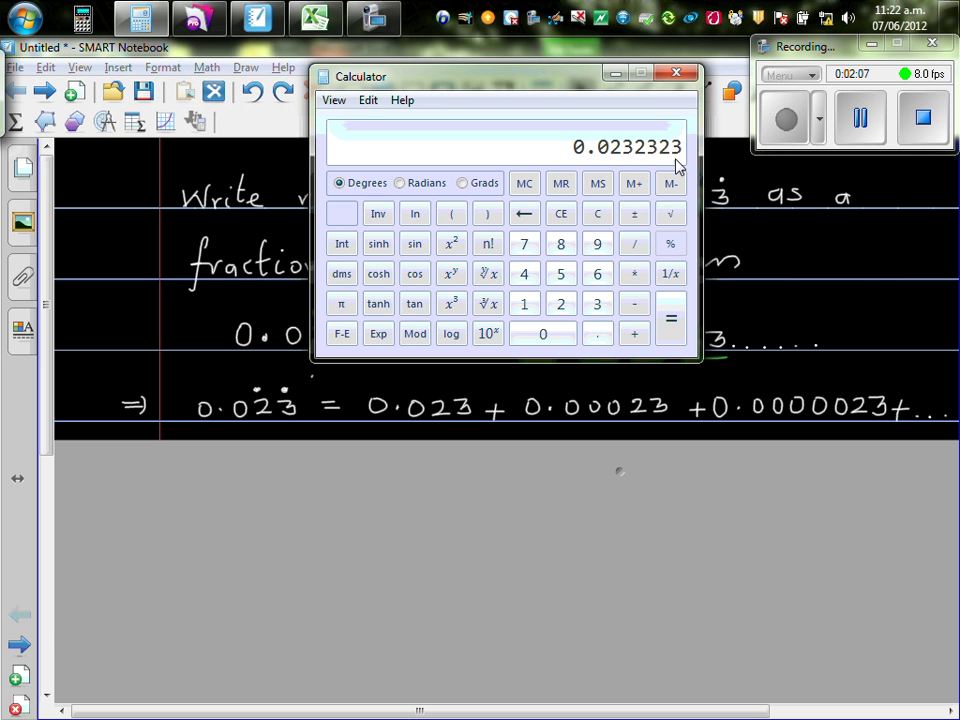
click(616, 74)
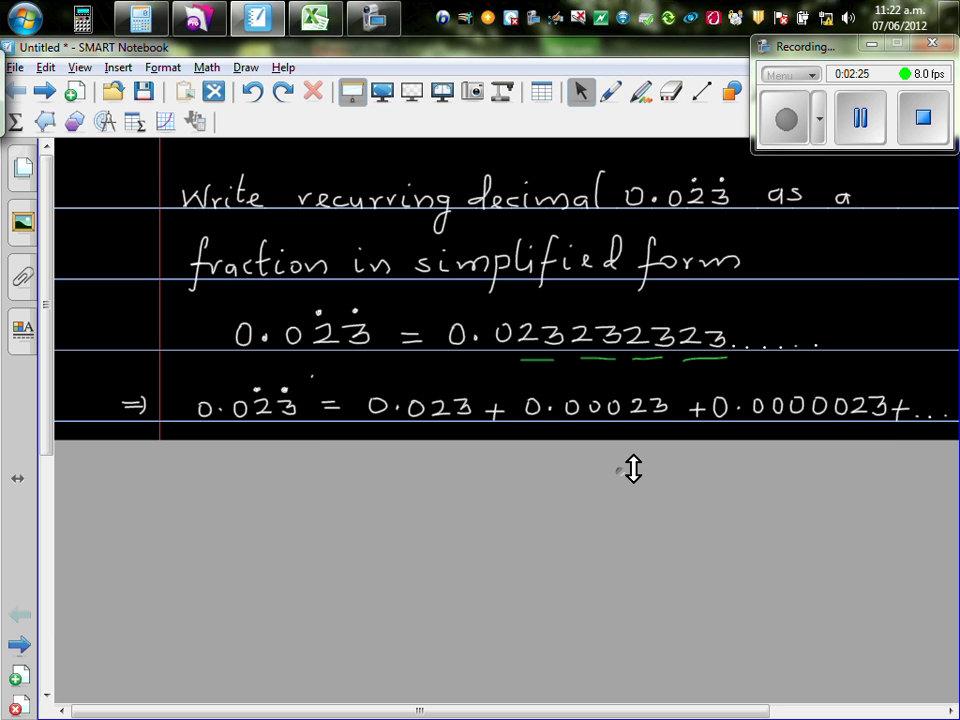
Uncover the three-term line, underline 0.023, 0.00023, 0.0000023 in orange, and reveal the geometric-sequence note
drag(626, 463, 623, 547)
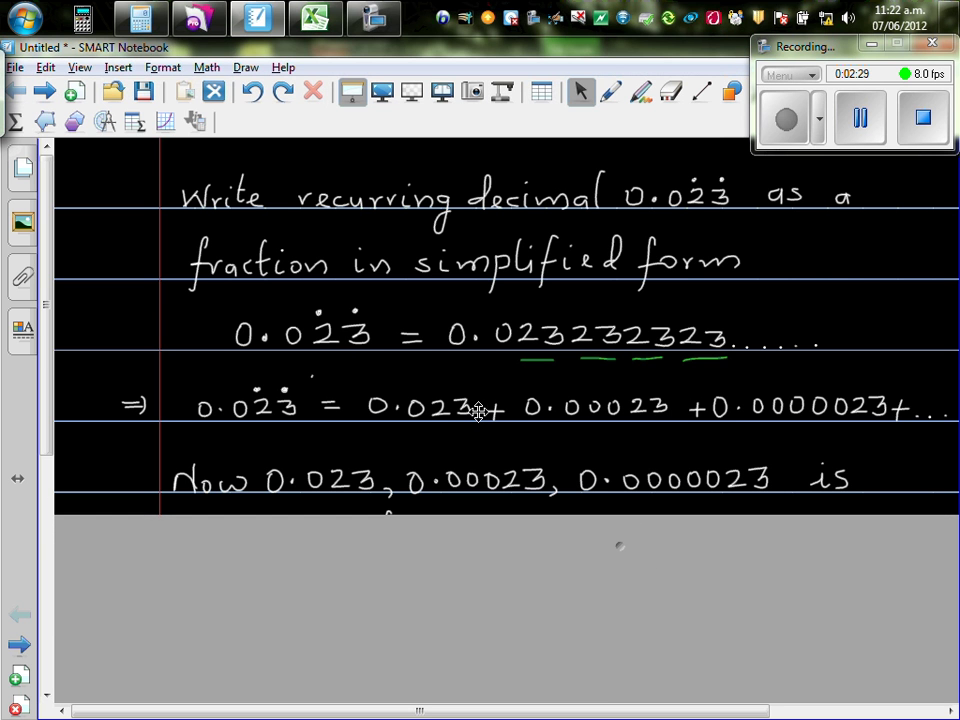
click(610, 94)
click(457, 166)
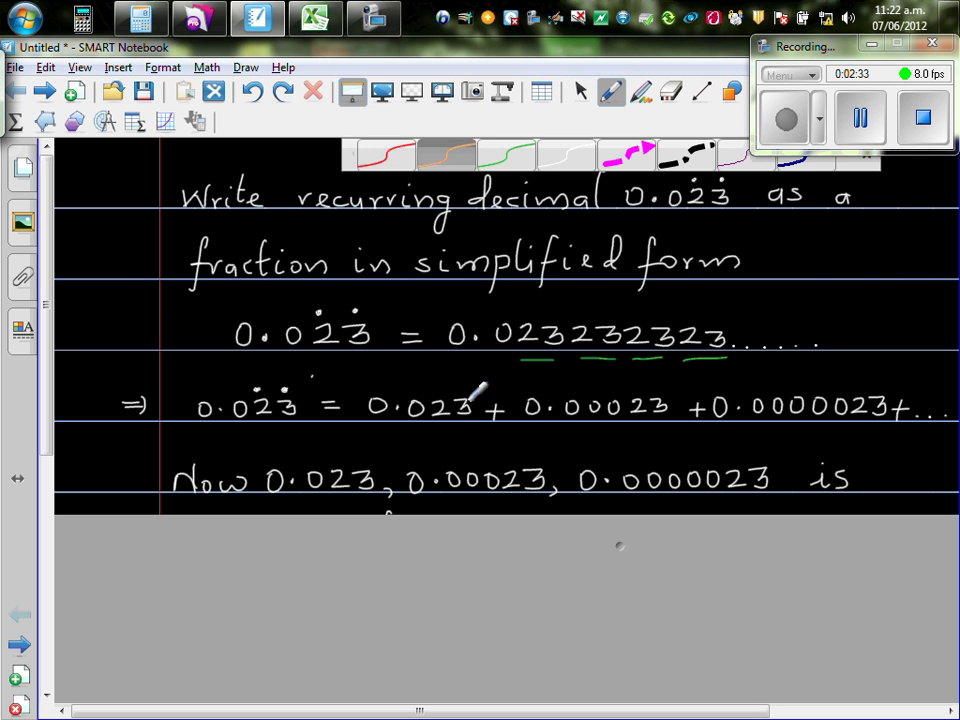
drag(372, 430, 440, 434)
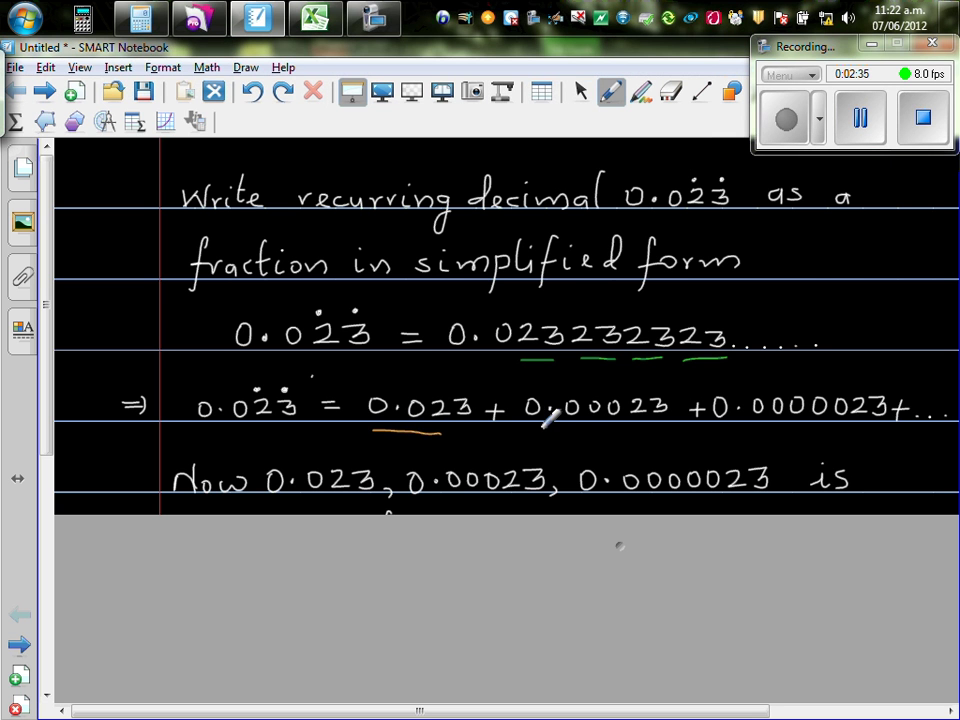
drag(540, 430, 640, 432)
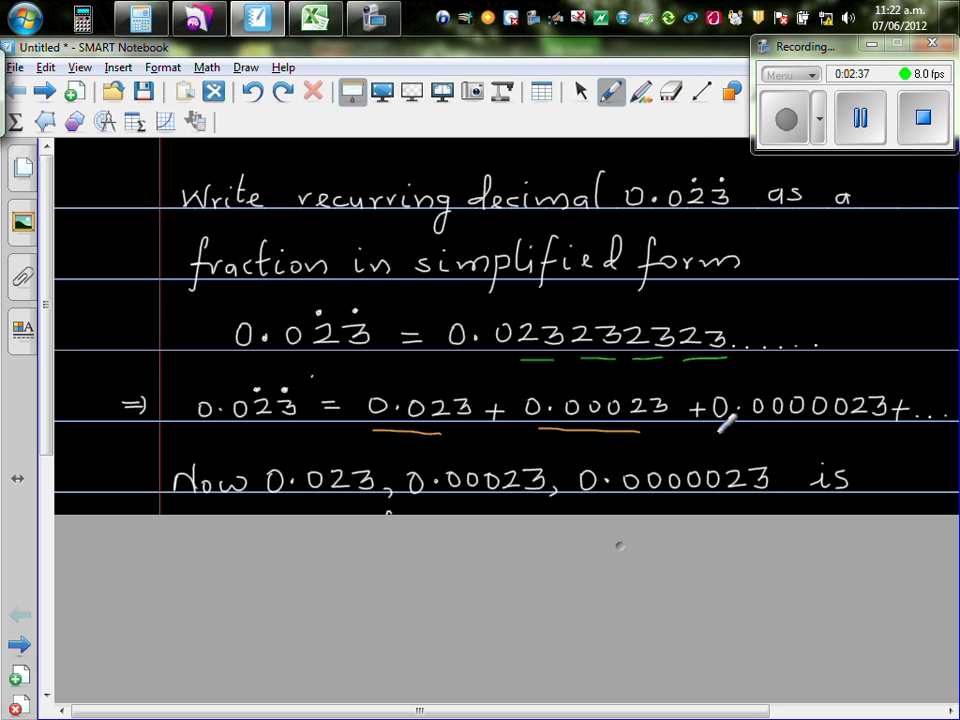
drag(713, 432, 880, 432)
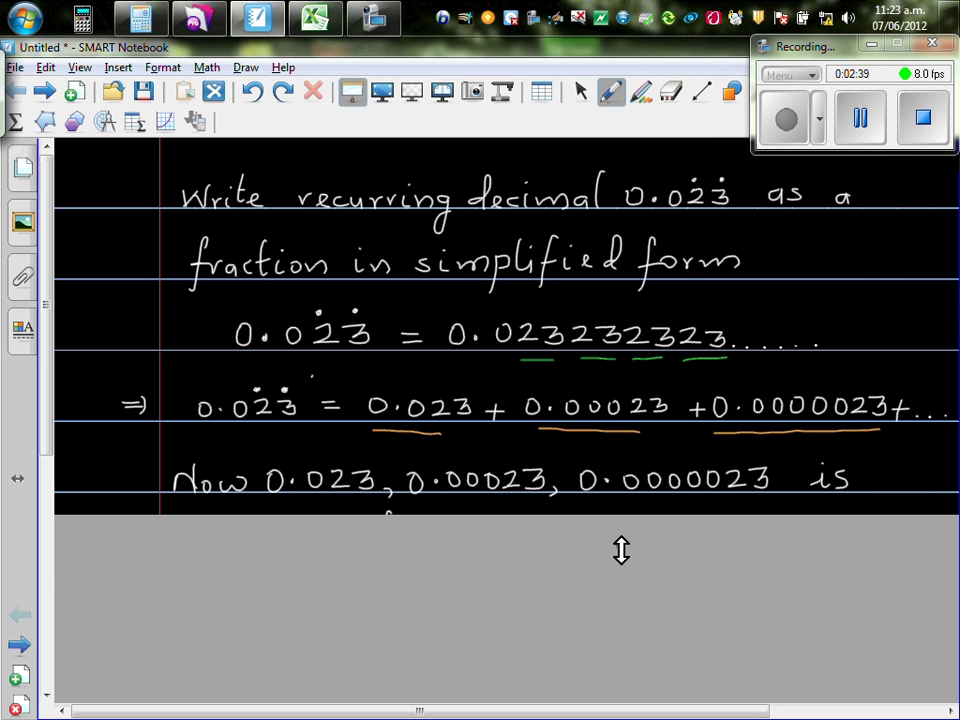
drag(621, 558, 617, 619)
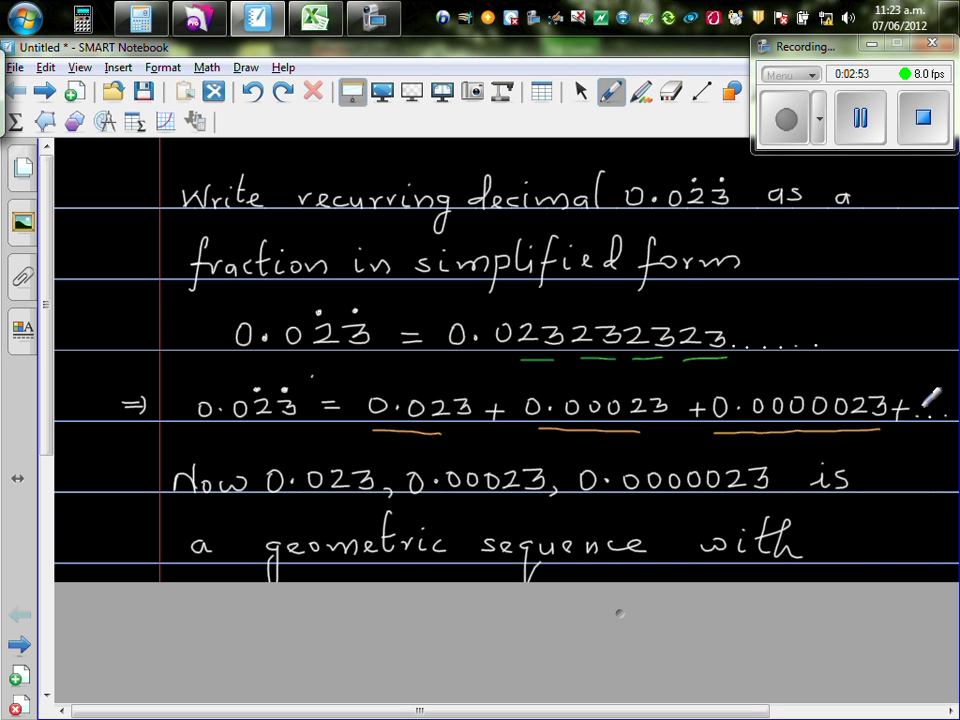
drag(621, 615, 626, 640)
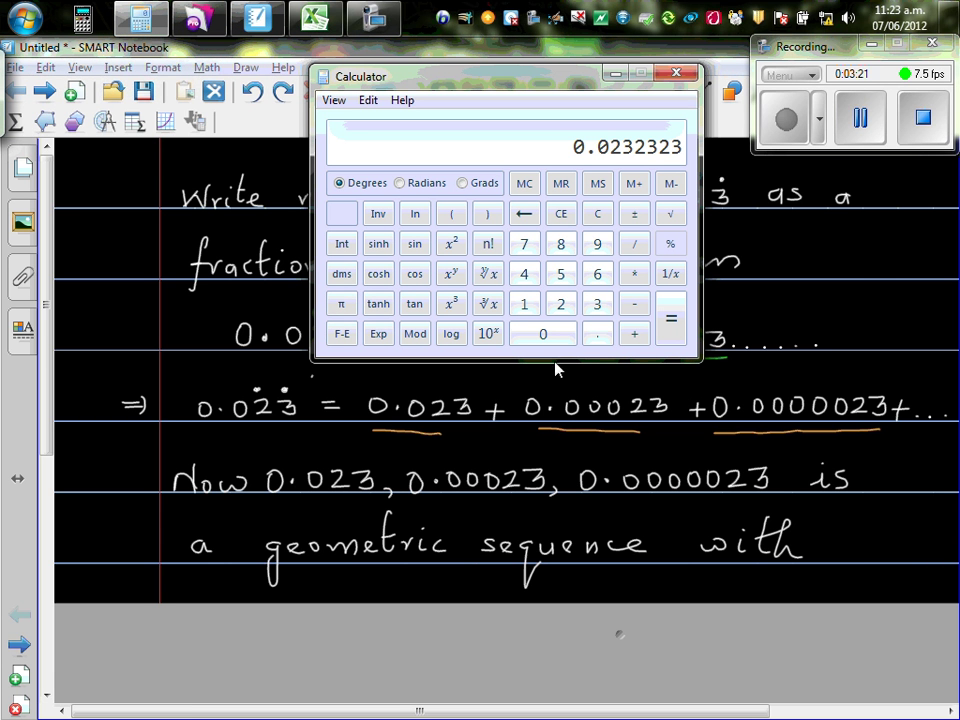
Clear Calculator and divide 0.00023 by 0.023 to get the ratio 0.01
click(598, 215)
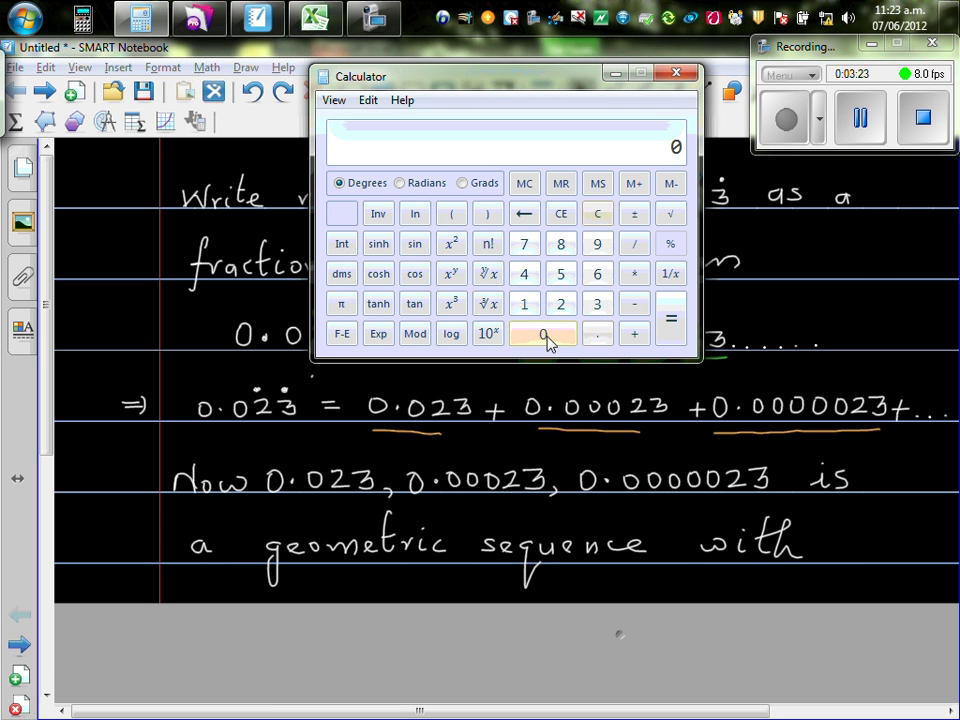
click(598, 337)
click(549, 340)
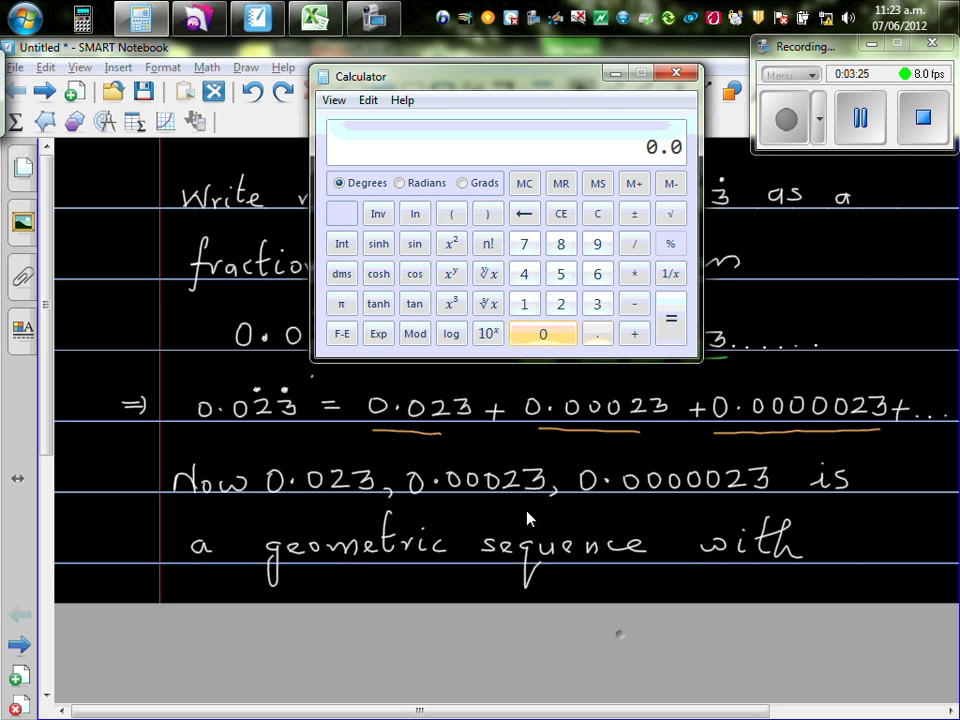
double_click(543, 337)
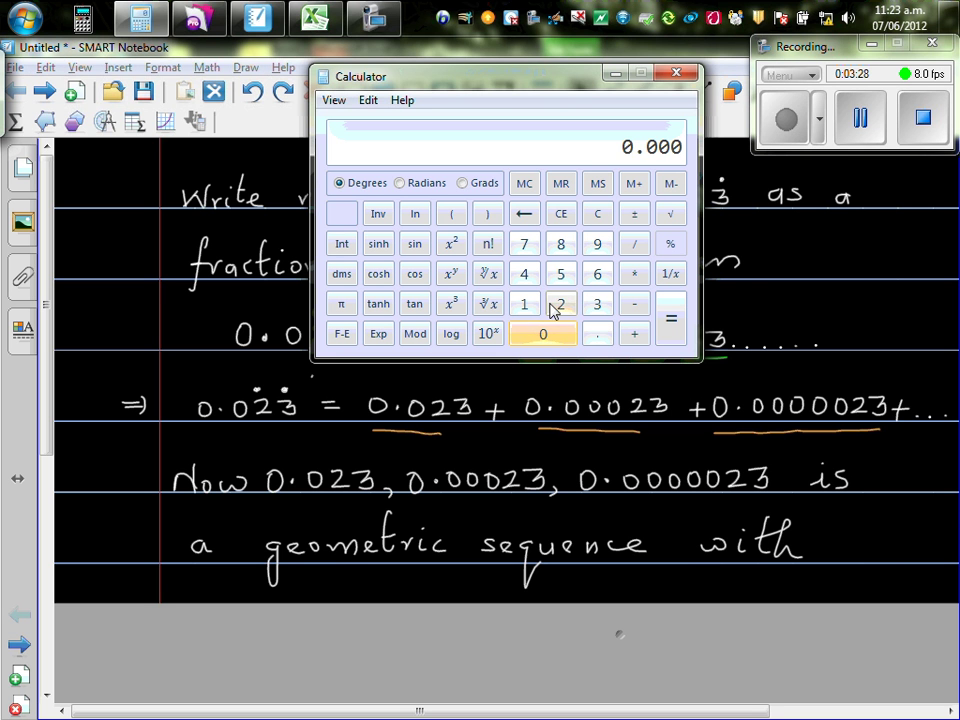
click(560, 305)
click(597, 305)
click(635, 245)
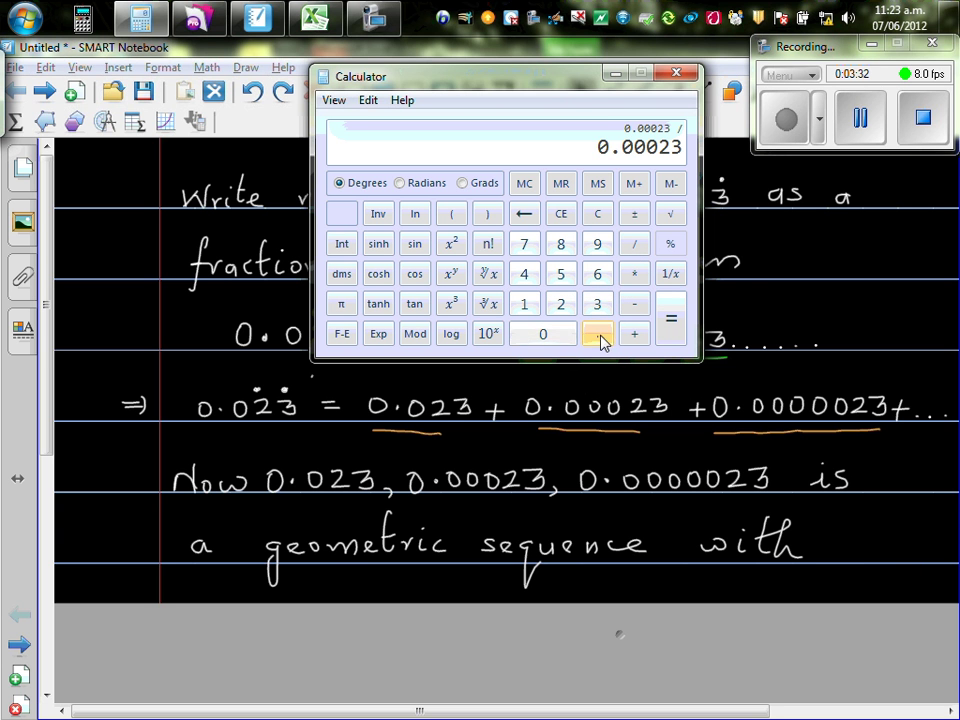
click(545, 338)
click(545, 338)
click(560, 305)
click(597, 305)
click(671, 320)
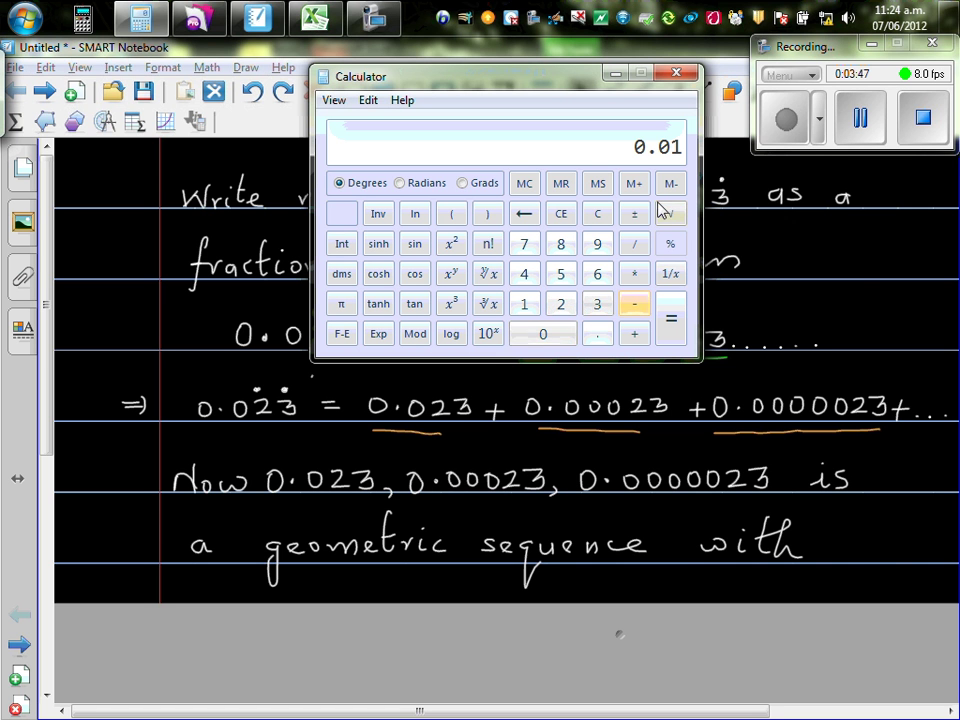
Clear the ratio result and enter 0.0000023
click(596, 222)
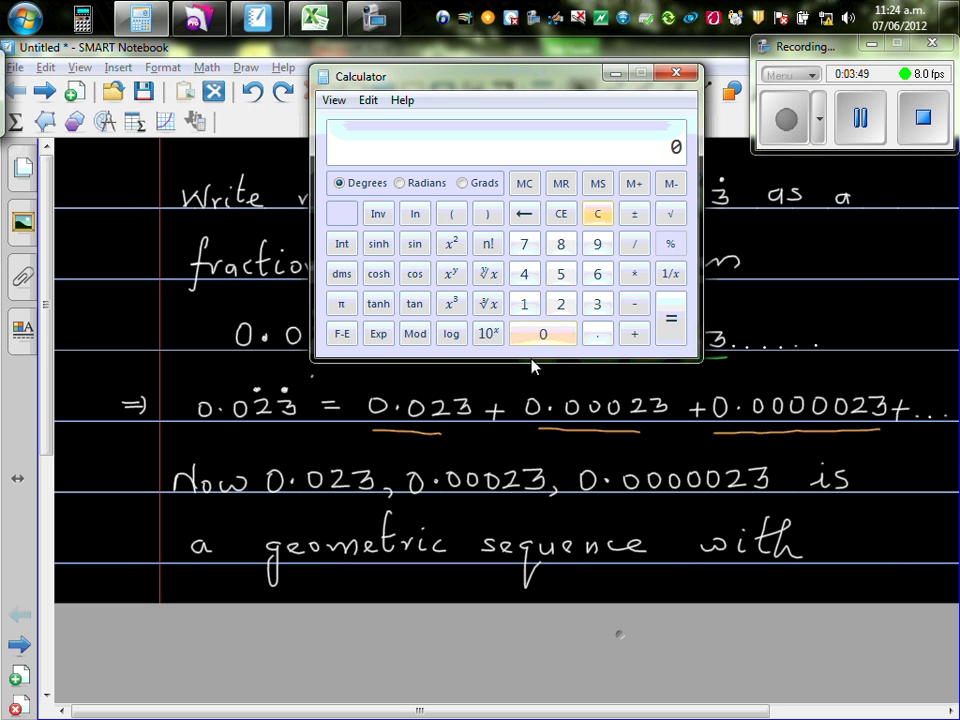
click(597, 333)
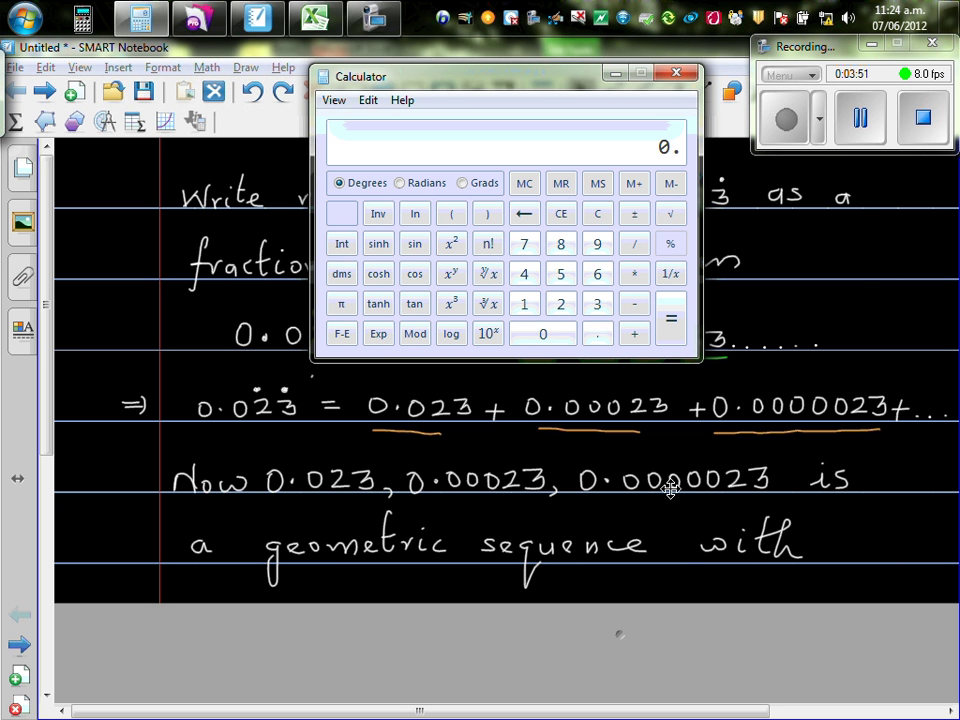
click(552, 336)
click(554, 338)
click(554, 338)
click(554, 338)
click(554, 338)
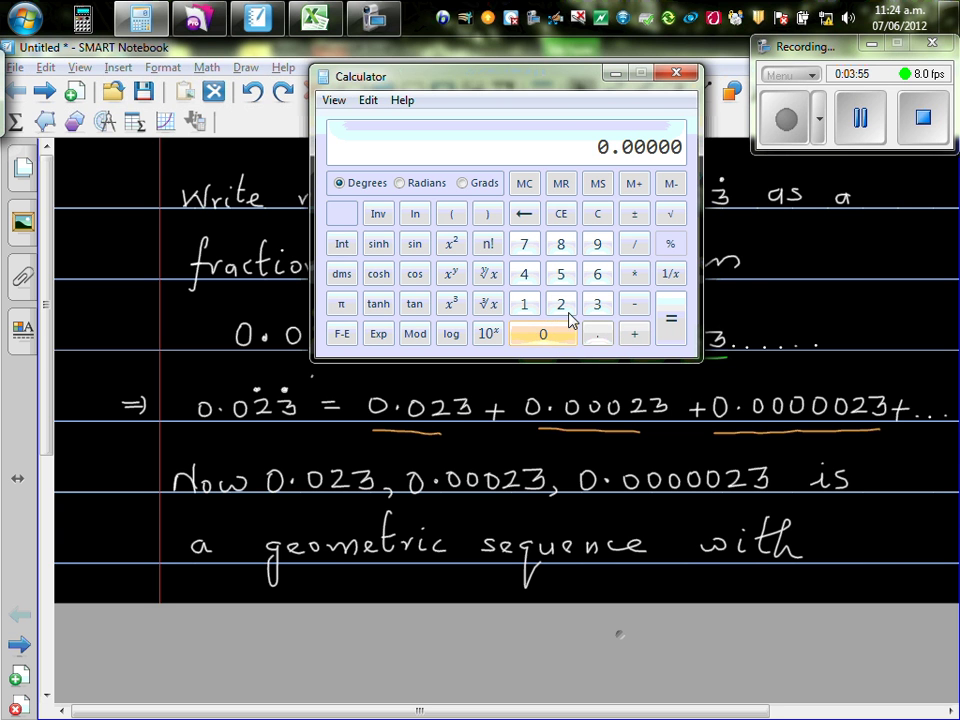
click(563, 306)
click(597, 304)
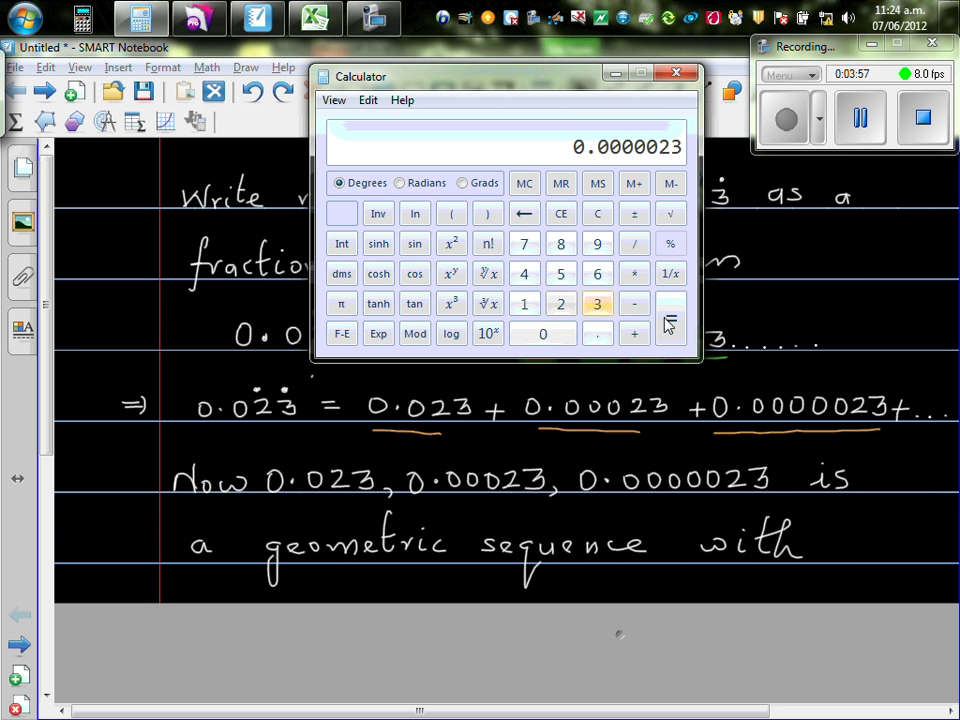
Divide 0.0000023 by 0.00023 to confirm 0.01, then minimize Calculator
click(634, 244)
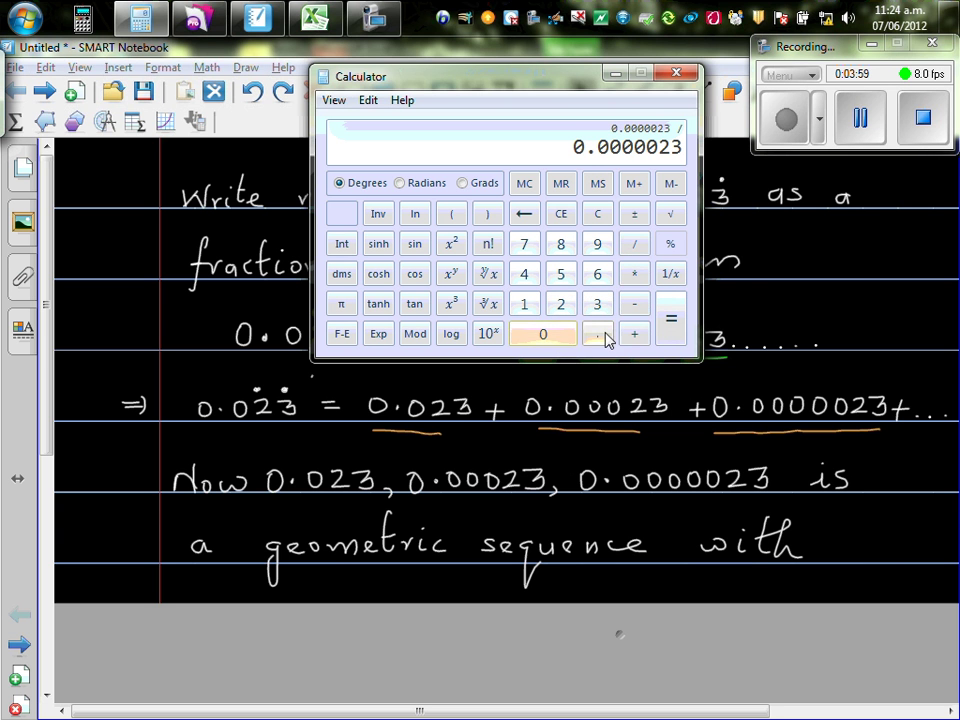
click(603, 336)
click(553, 340)
click(558, 341)
click(568, 345)
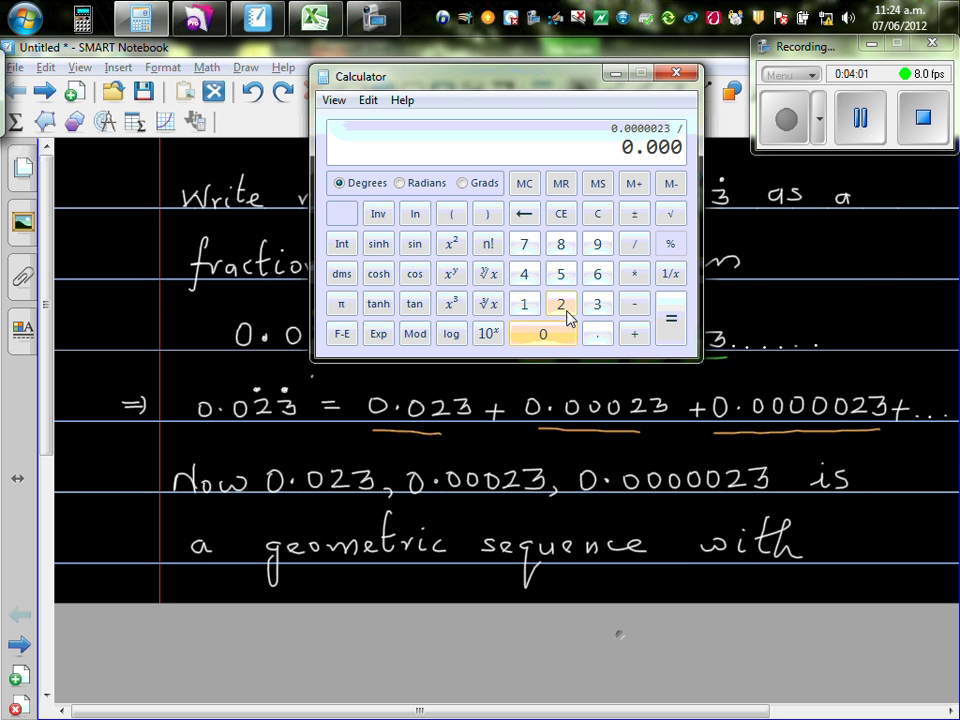
click(561, 304)
click(597, 306)
click(676, 330)
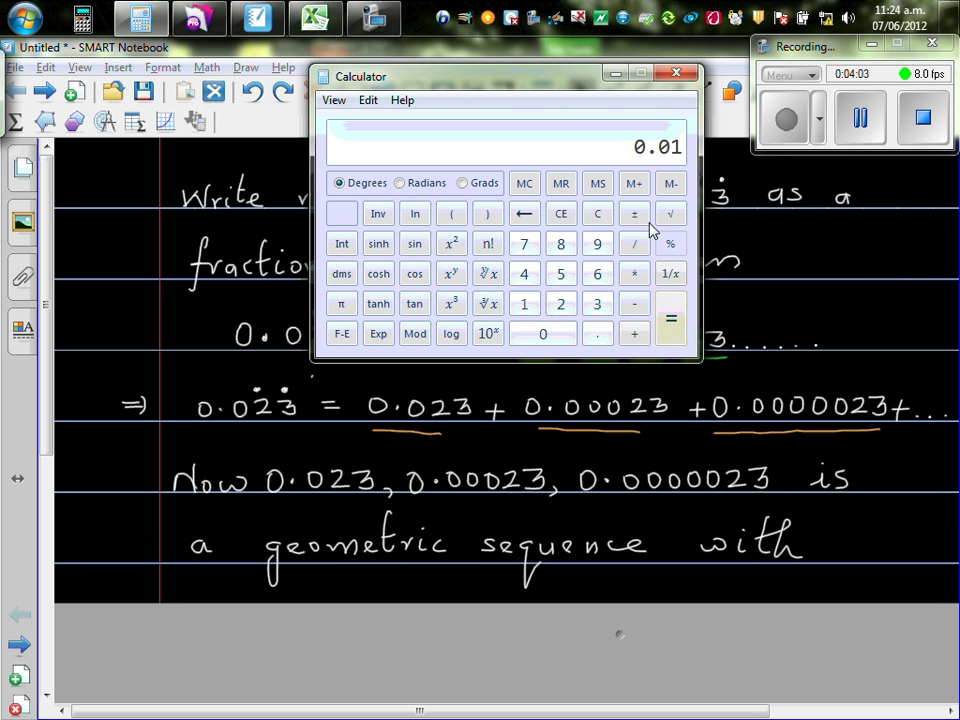
click(615, 73)
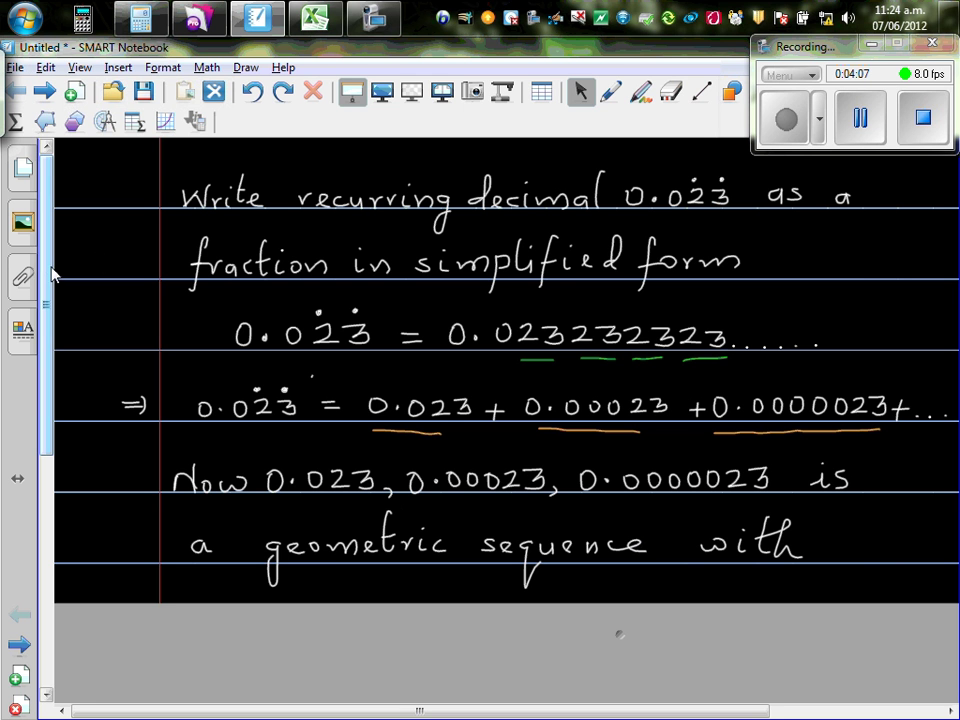
Draw orange arrows from 0.023 to 0.00023 and from 0.00023 to 0.0000023, each labelled ×0.01
click(611, 92)
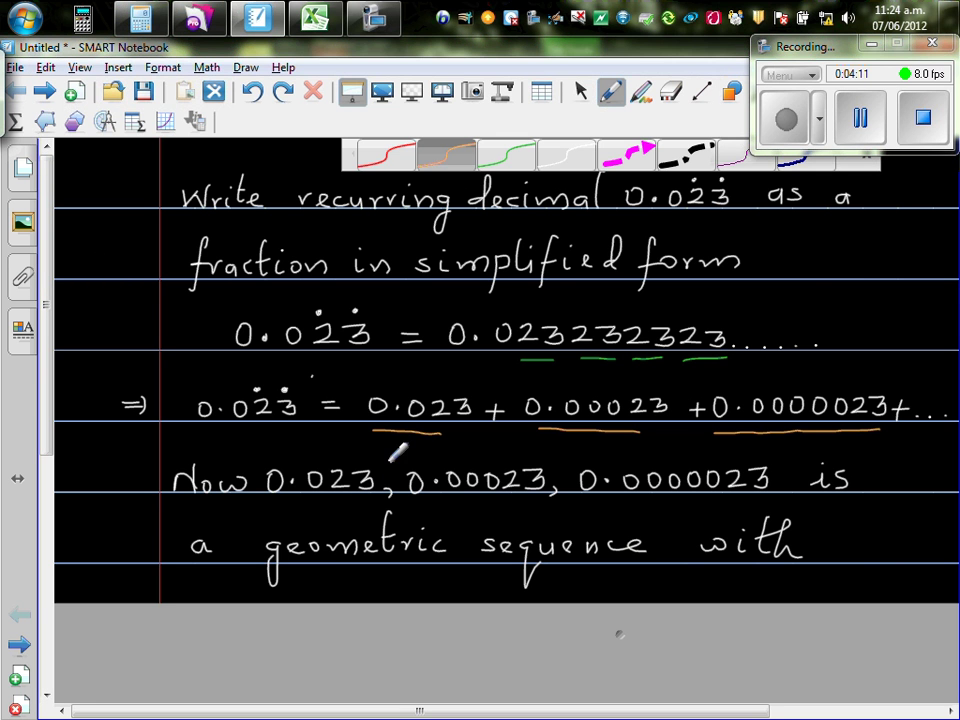
drag(364, 497, 410, 512)
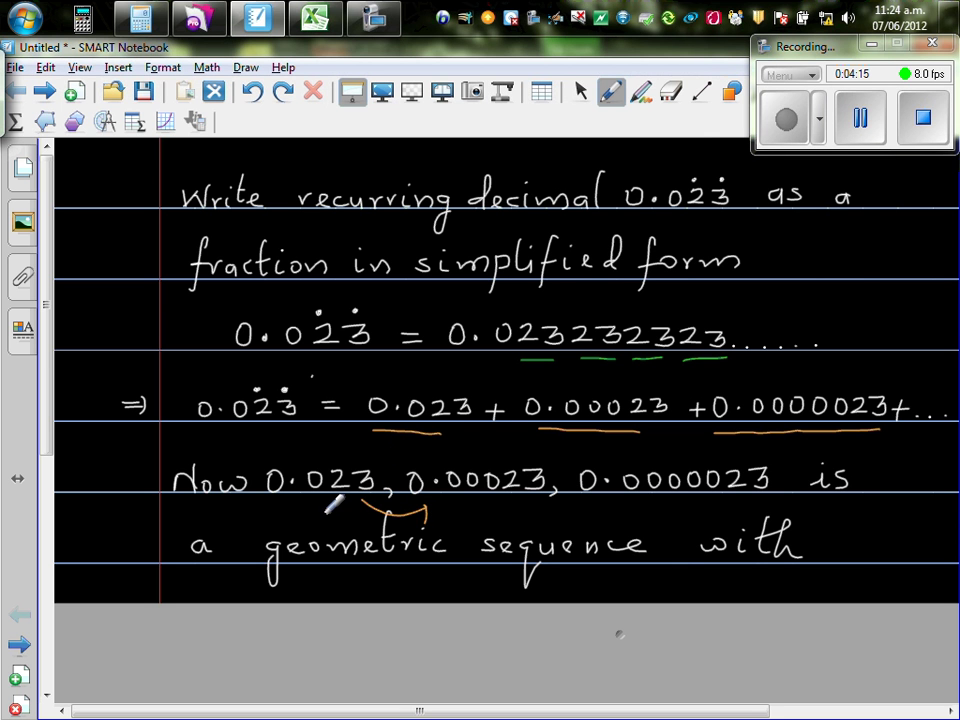
mouse_move(317, 514)
mouse_down()
mouse_move(327, 525)
mouse_move(316, 526)
mouse_move(338, 514)
mouse_up()
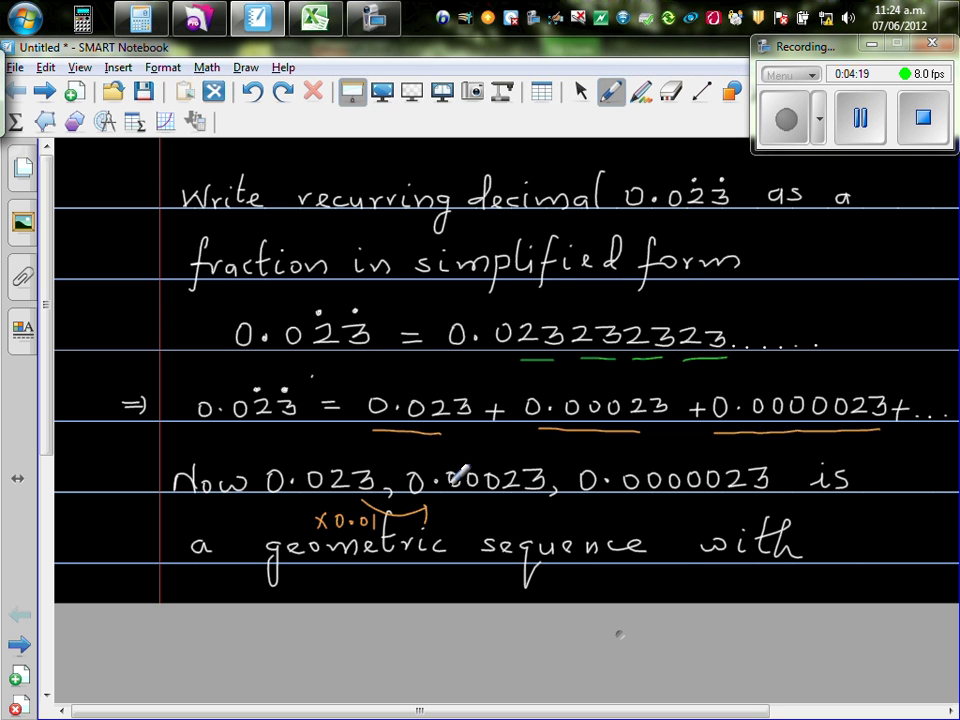
mouse_move(533, 497)
mouse_down()
mouse_move(611, 500)
mouse_move(608, 510)
mouse_up()
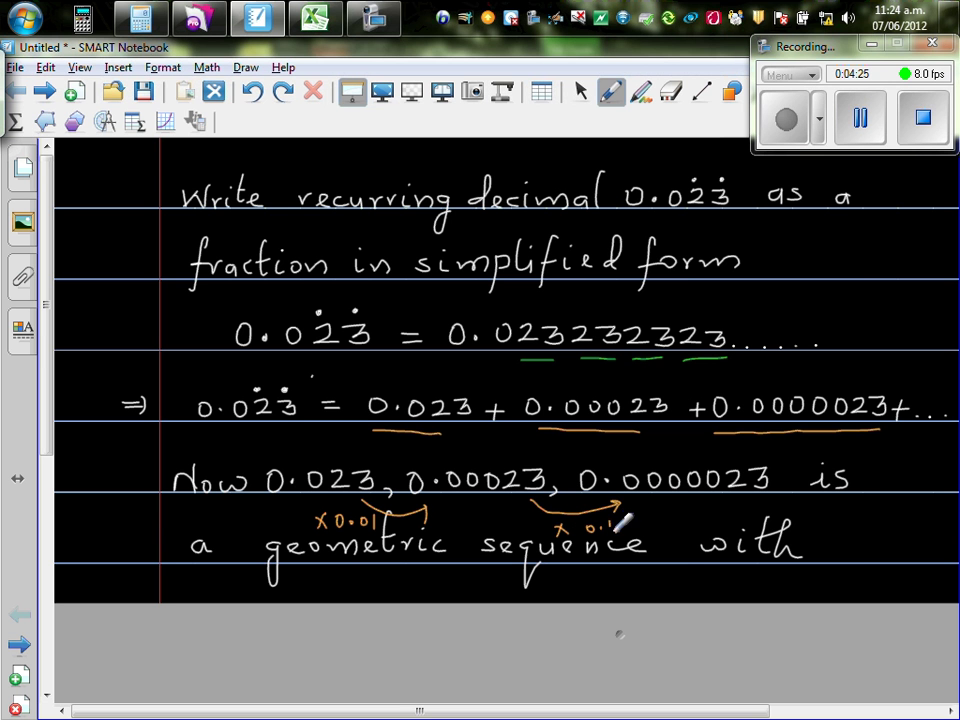
drag(629, 518, 628, 530)
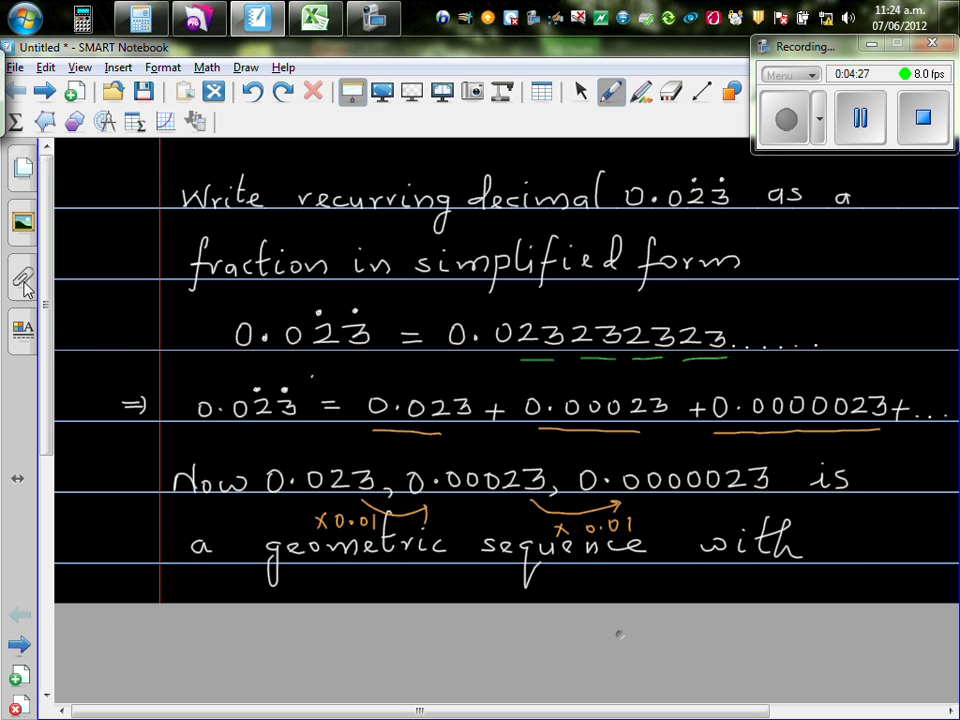
drag(47, 261, 47, 331)
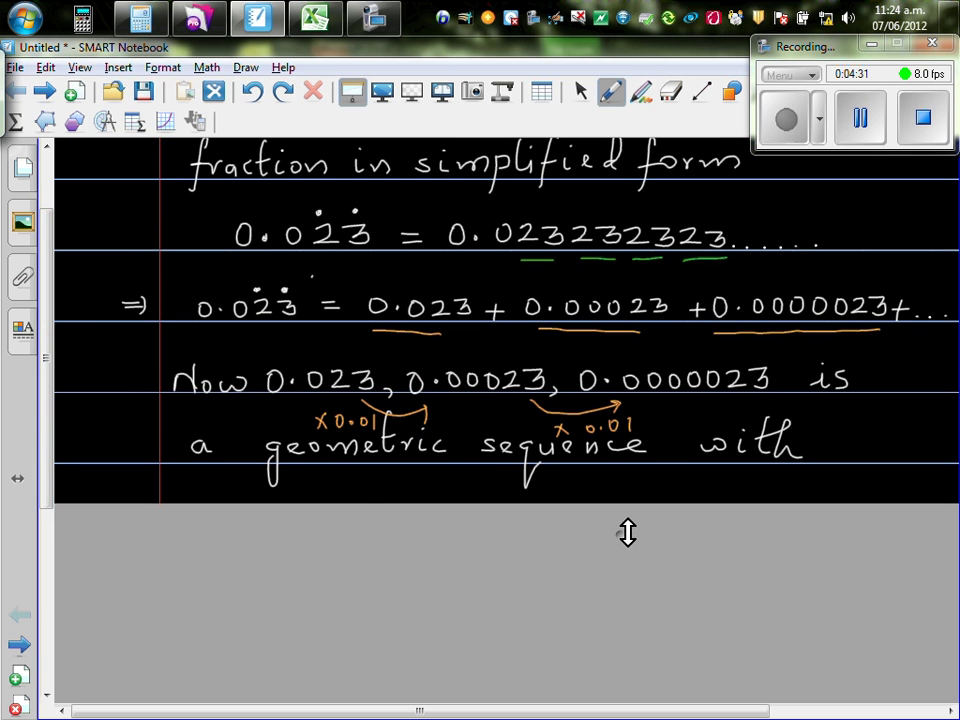
Extend the page to show a = 0.023 and r = 0.01, then scroll to review
drag(626, 538, 617, 606)
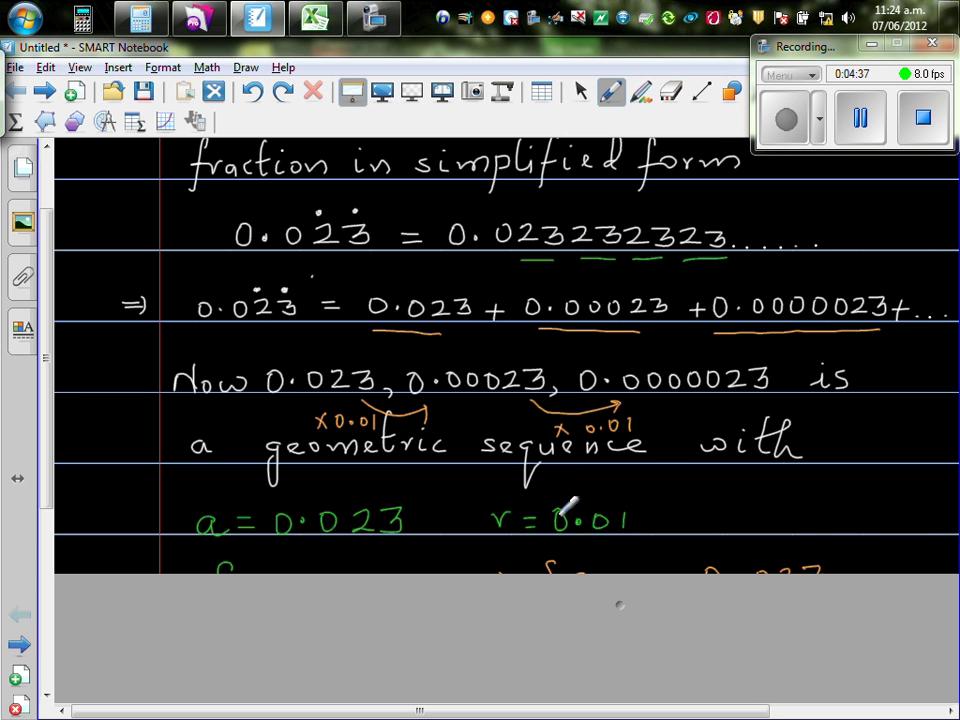
drag(46, 330, 46, 384)
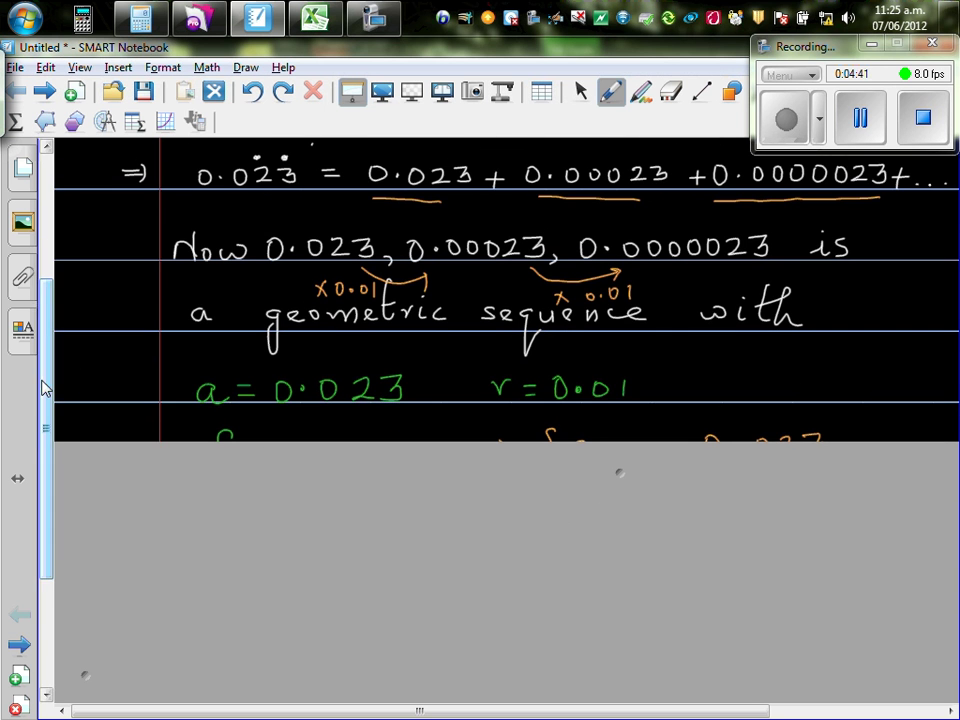
drag(38, 320, 38, 275)
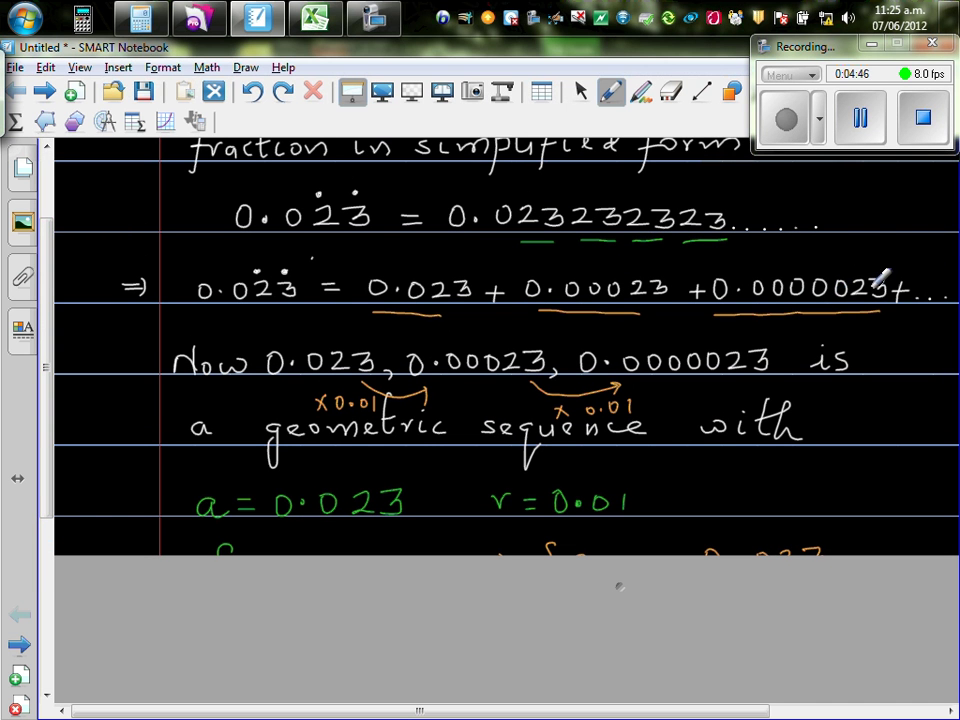
Box S∞ = a/(1−r) in orange and extend the page to show S∞ = 0.023/0.99
drag(46, 265, 46, 339)
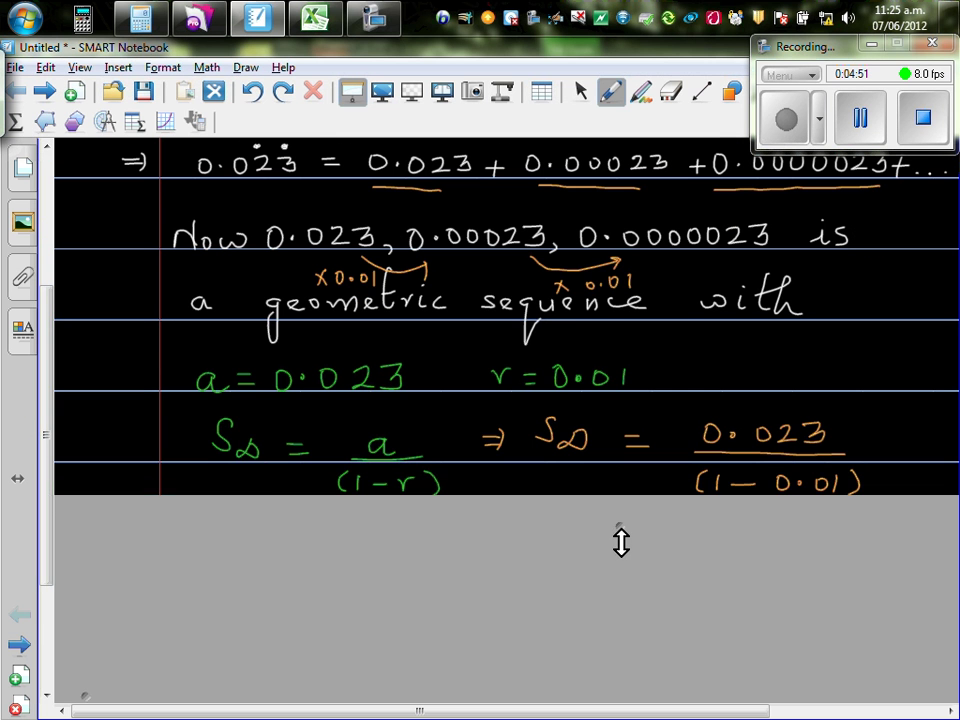
mouse_move(210, 410)
mouse_down()
mouse_move(209, 495)
mouse_move(428, 495)
mouse_move(450, 430)
mouse_move(392, 381)
mouse_move(212, 396)
mouse_up()
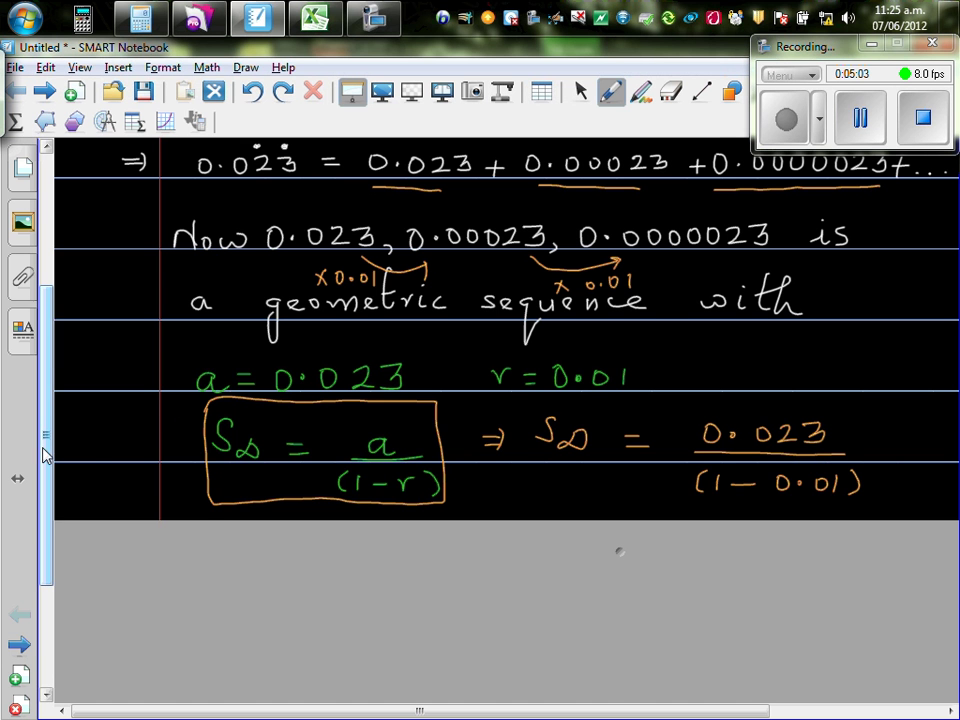
drag(47, 450, 47, 385)
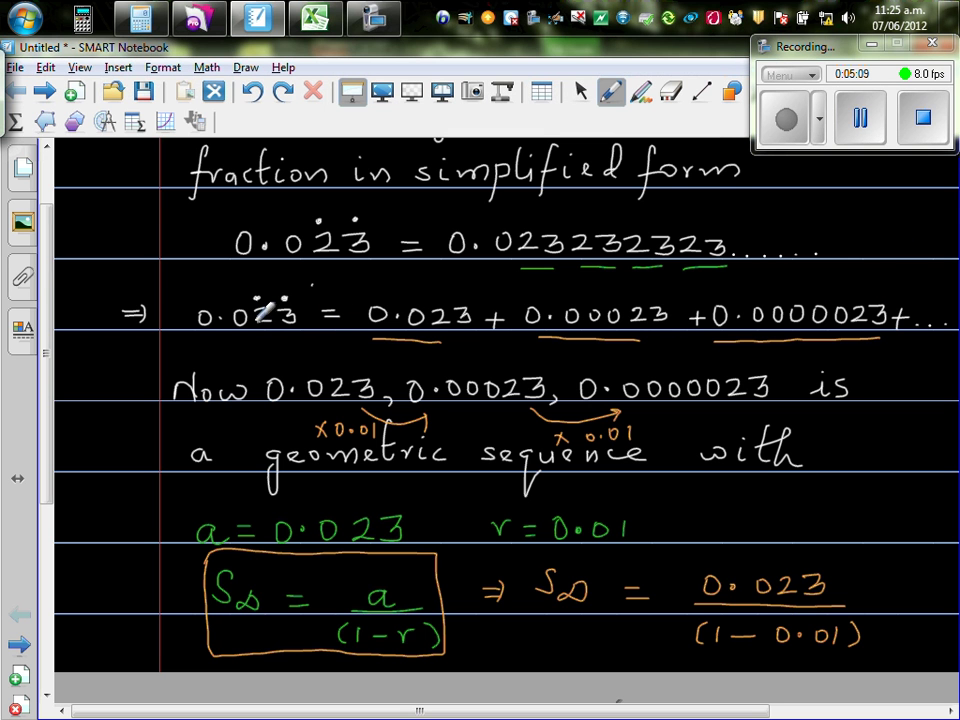
drag(40, 211, 47, 345)
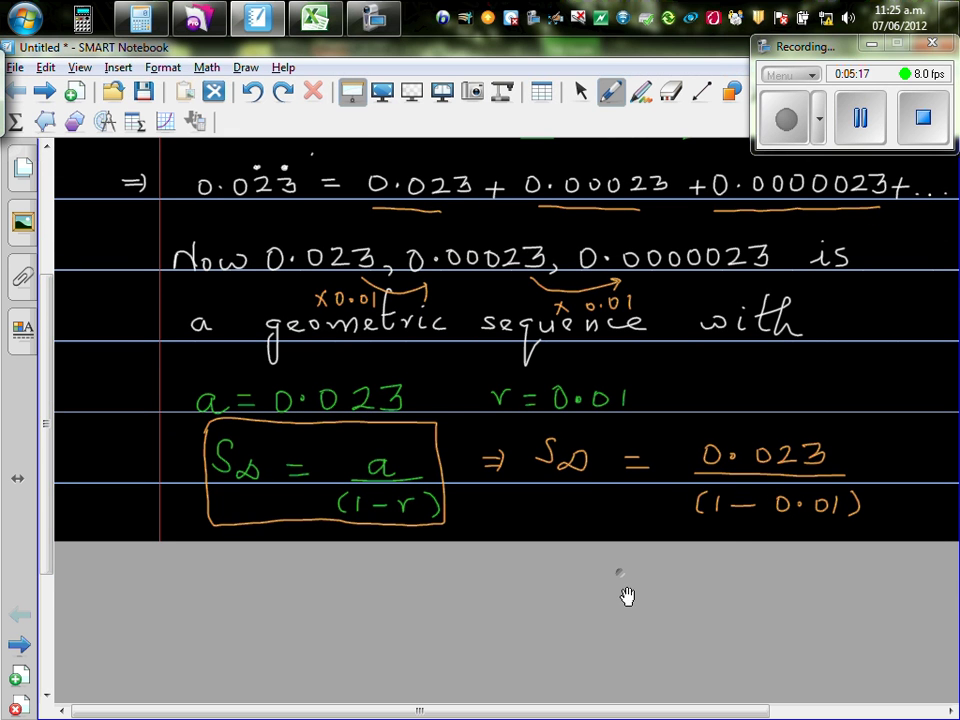
drag(632, 572, 619, 703)
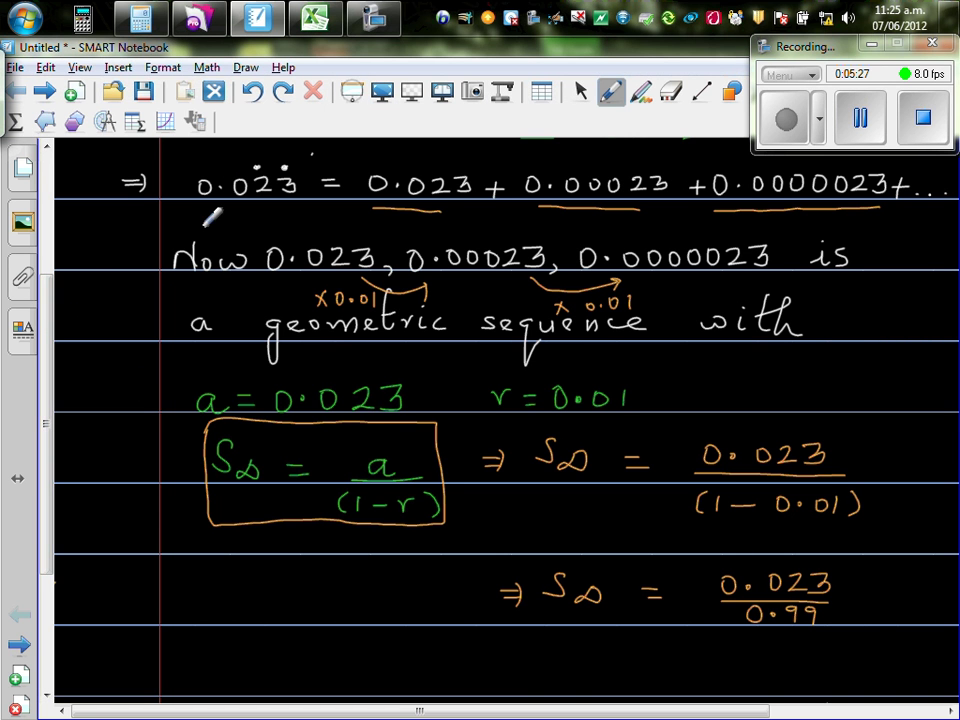
Scroll down to the boxed answer S∞ = 23/990 and bring Calculator back up
scroll(47, 317, down, 5)
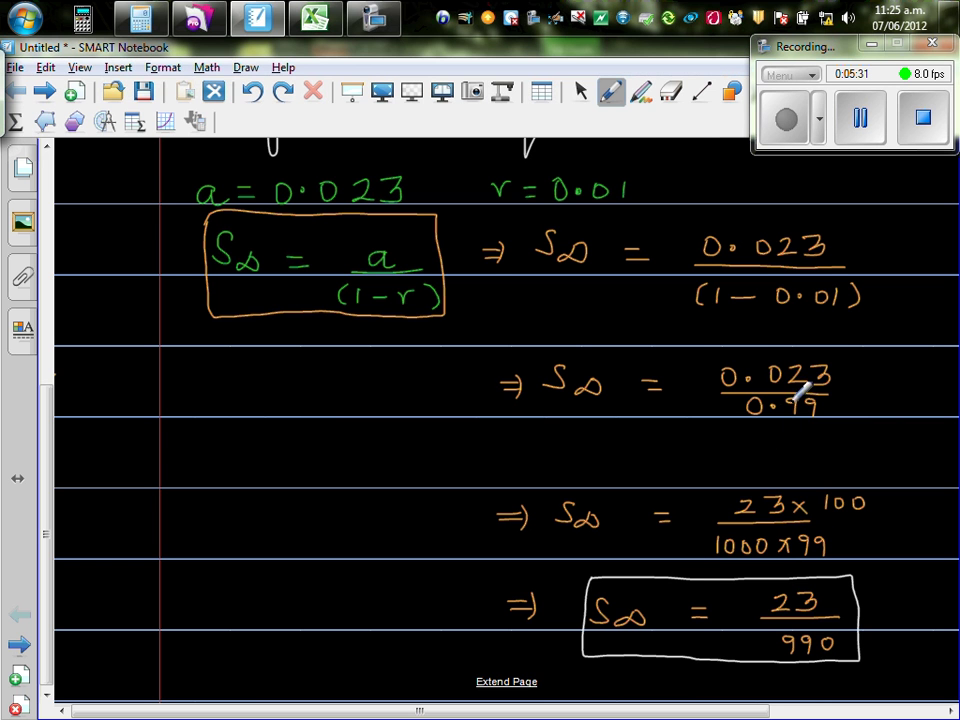
click(140, 18)
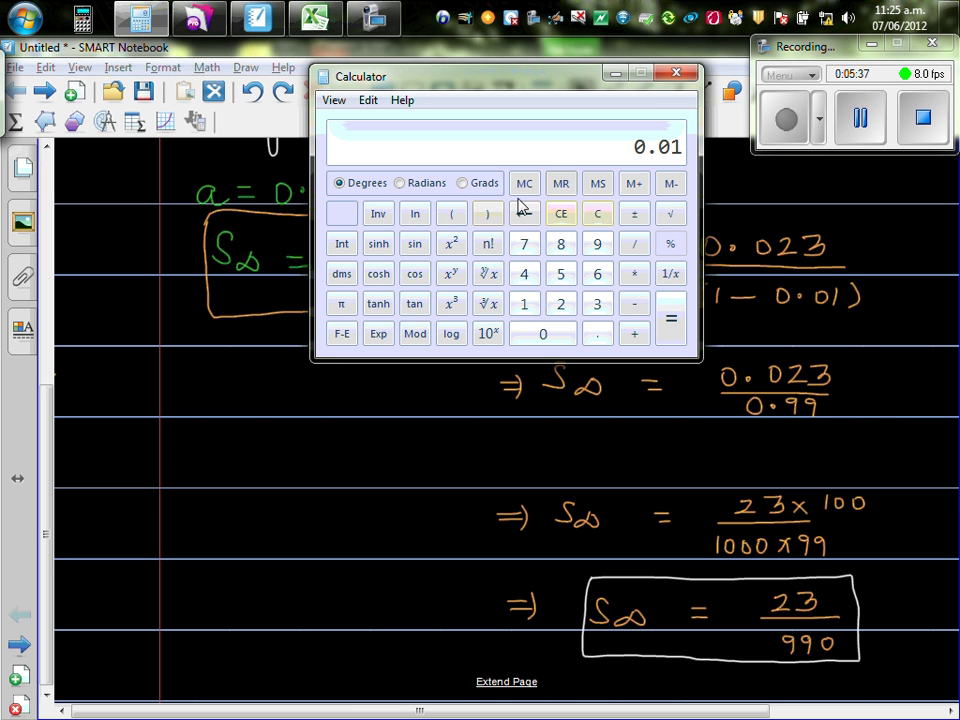
Clear Calculator and compute 0.023 ÷ 0.99, giving 0.0232323…
click(592, 218)
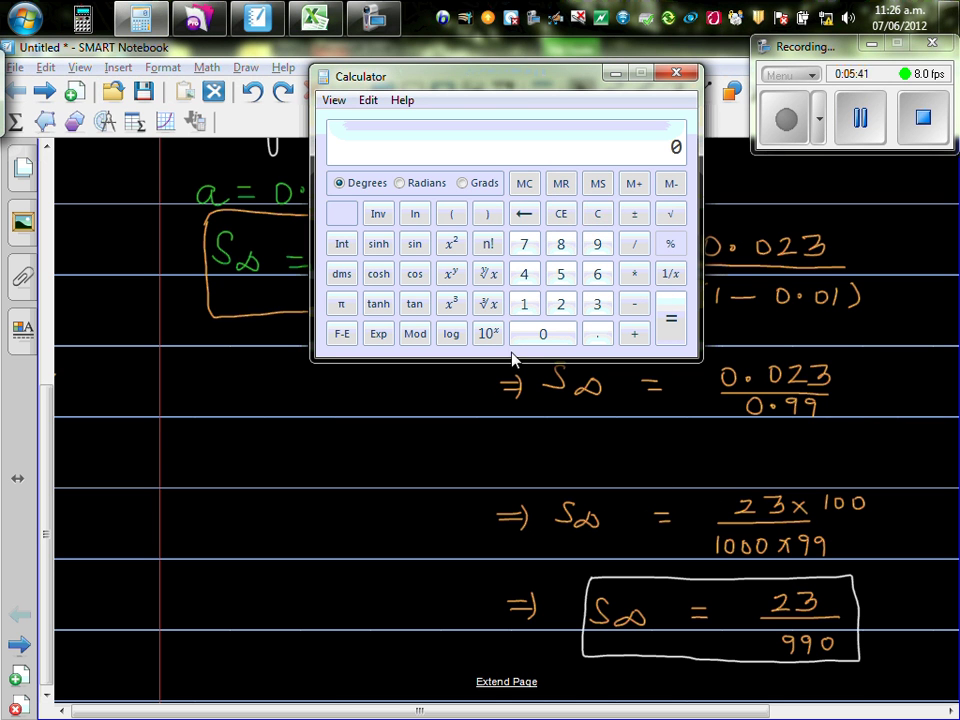
click(597, 335)
click(543, 335)
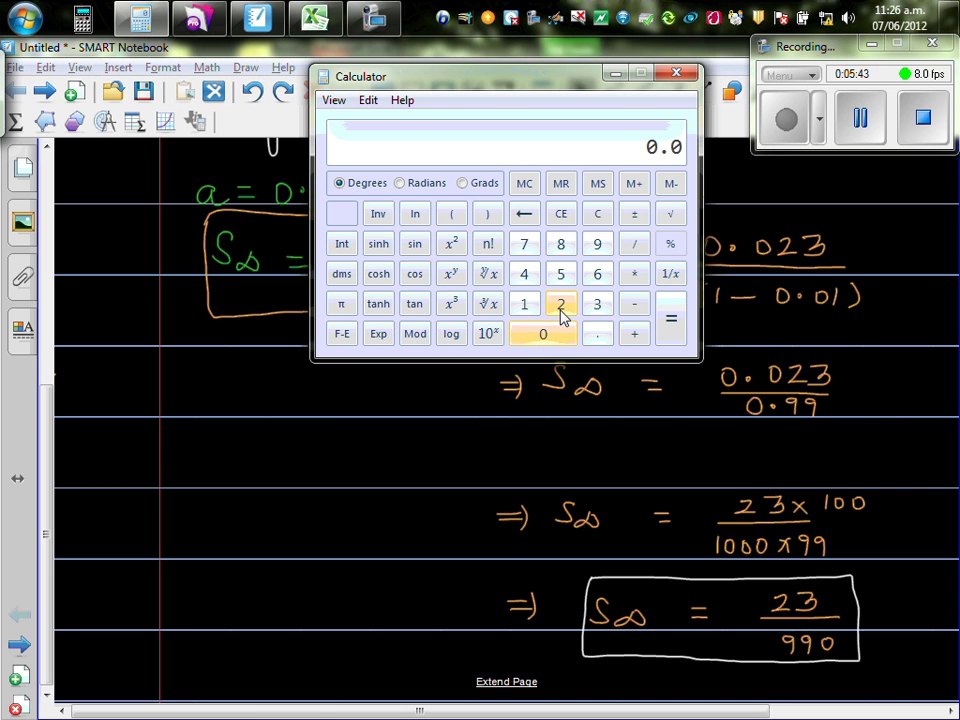
click(561, 304)
click(597, 304)
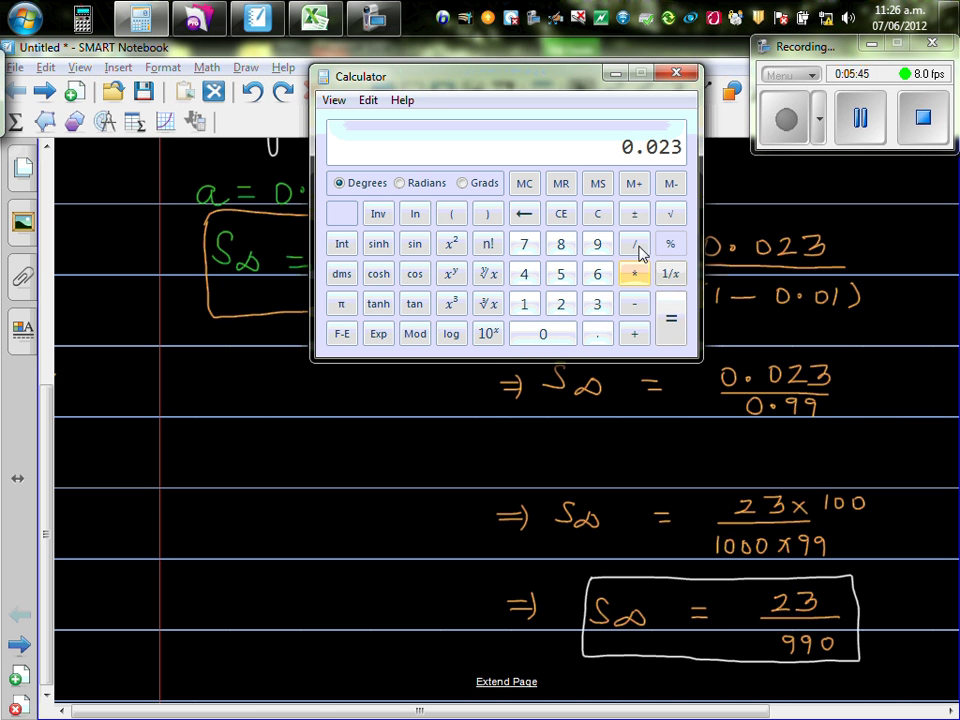
click(634, 245)
click(597, 334)
click(597, 244)
click(597, 244)
click(668, 320)
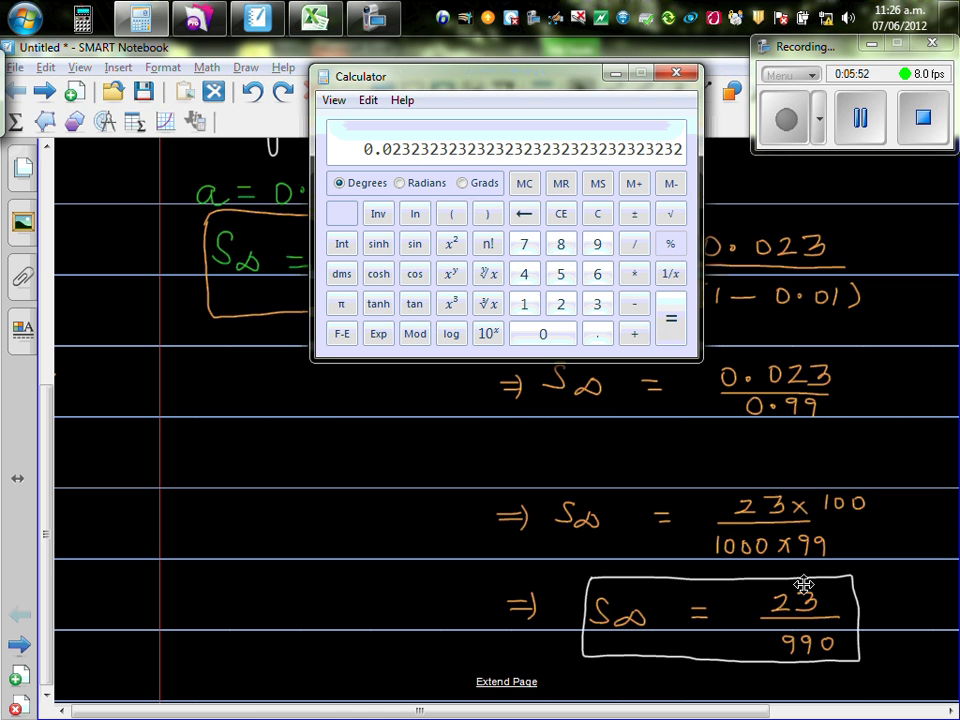
Compute 23 ÷ 990 to confirm the same 0.0232323… result
click(560, 304)
click(598, 304)
click(634, 244)
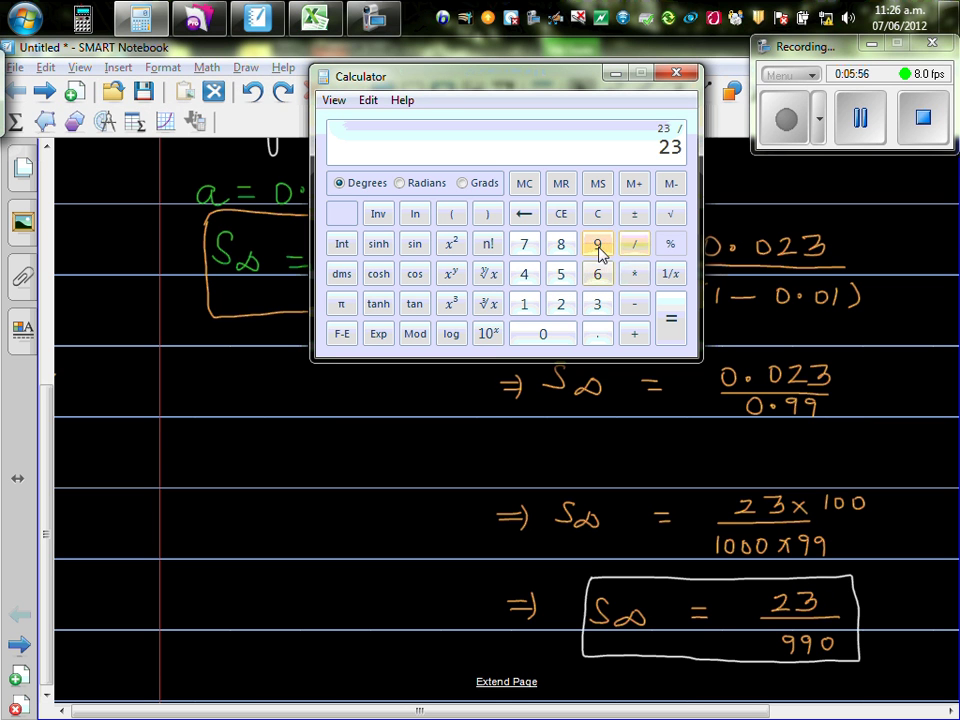
double_click(598, 244)
click(543, 334)
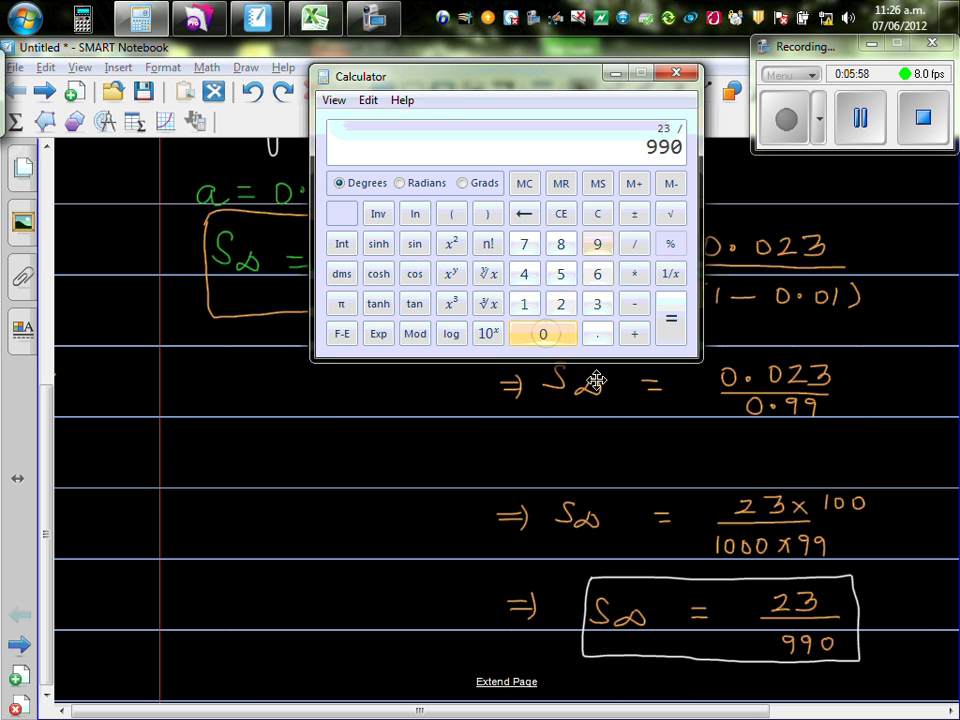
click(676, 334)
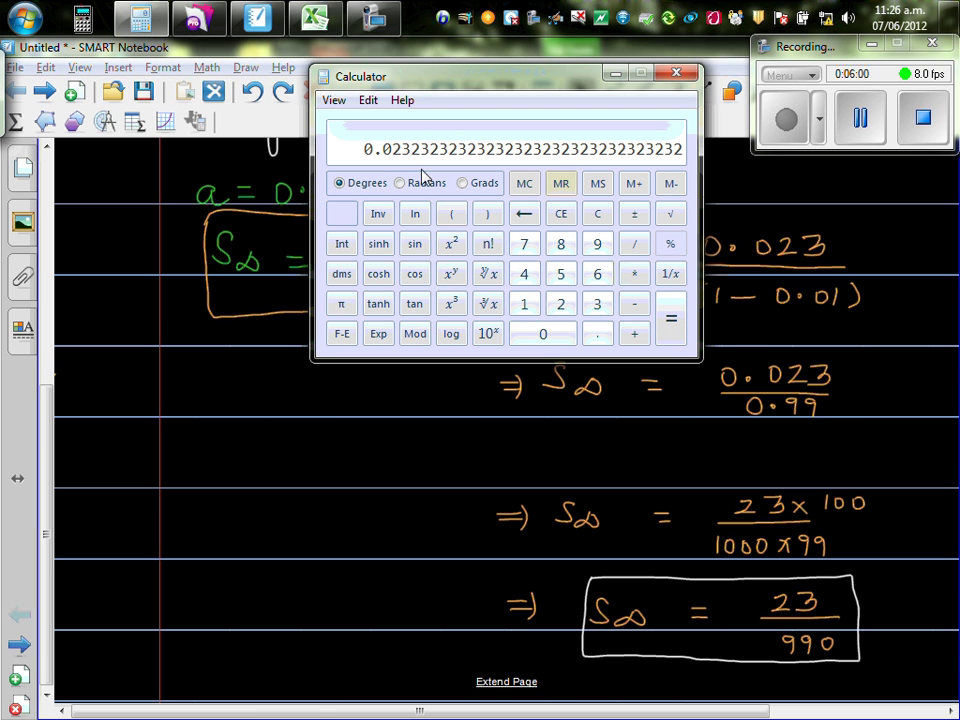